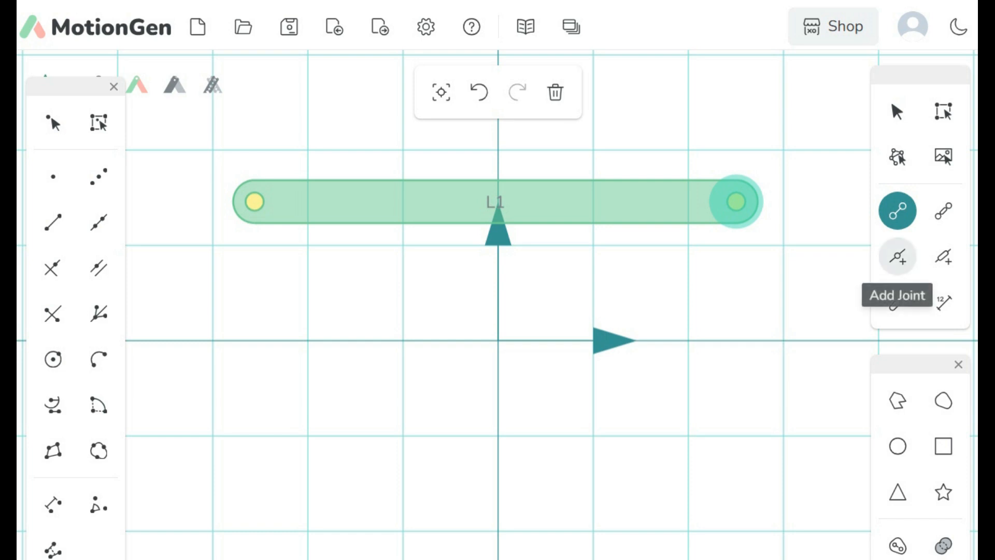
- Add a third joint to link L1 near its middle, between the two end joints
left_click(898, 256)
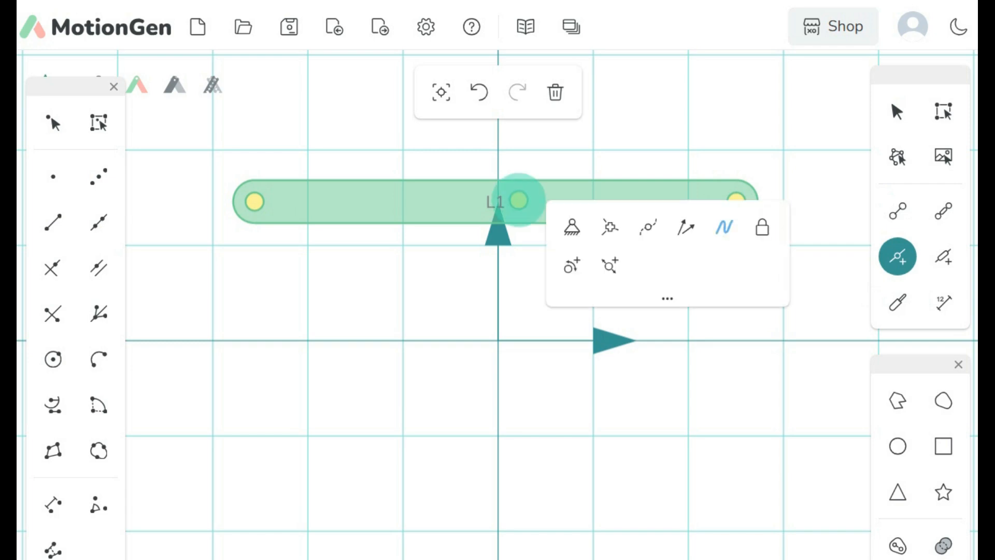
left_click(529, 201)
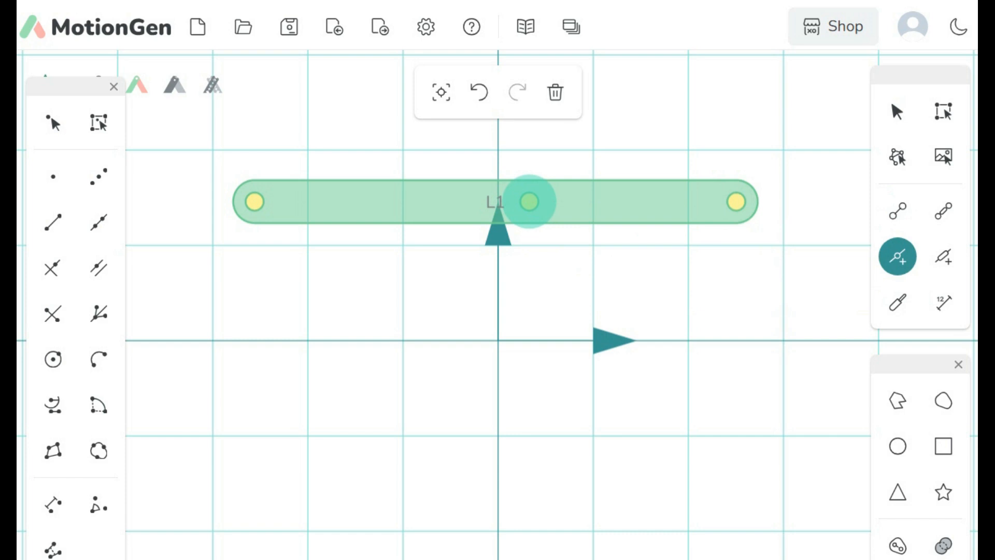
left_click(897, 111)
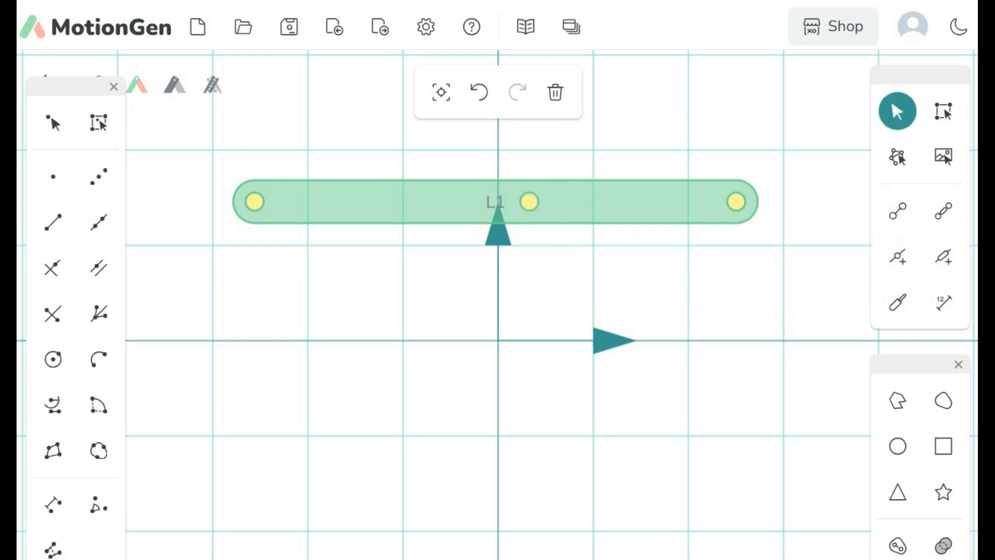
- Set the coordinates of link L1's left end joint to x -1.25 and y 2.523
left_click(255, 202)
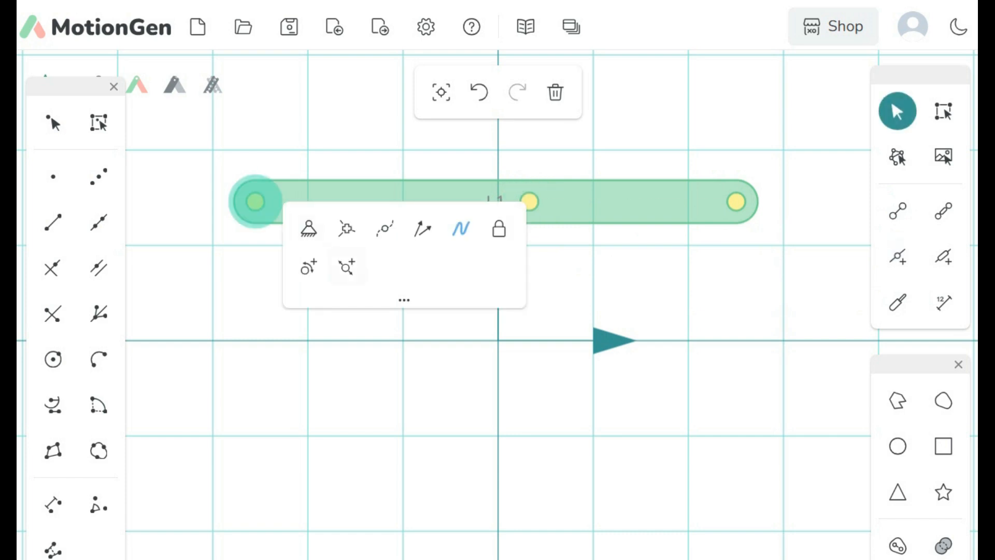
left_click(405, 300)
triple_click(424, 312)
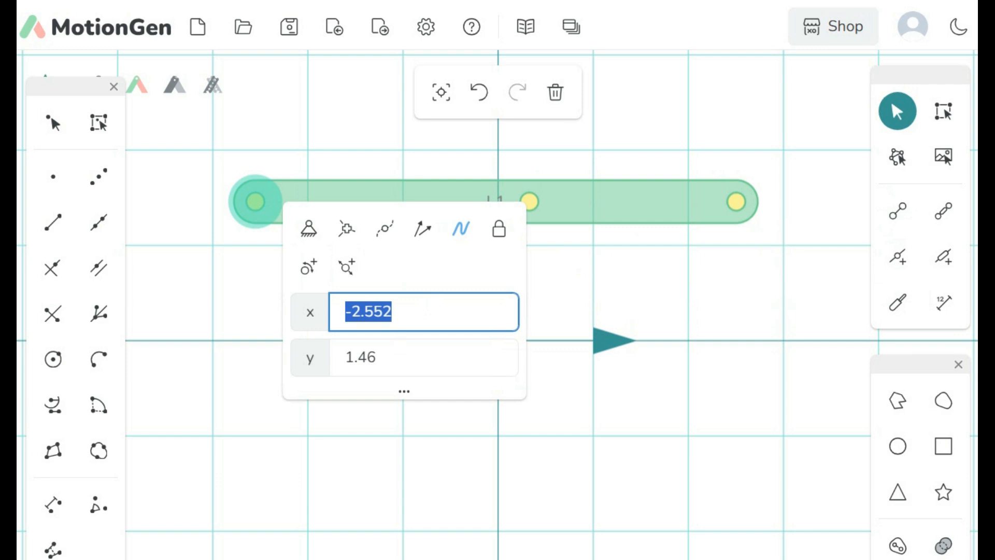
type("-1")
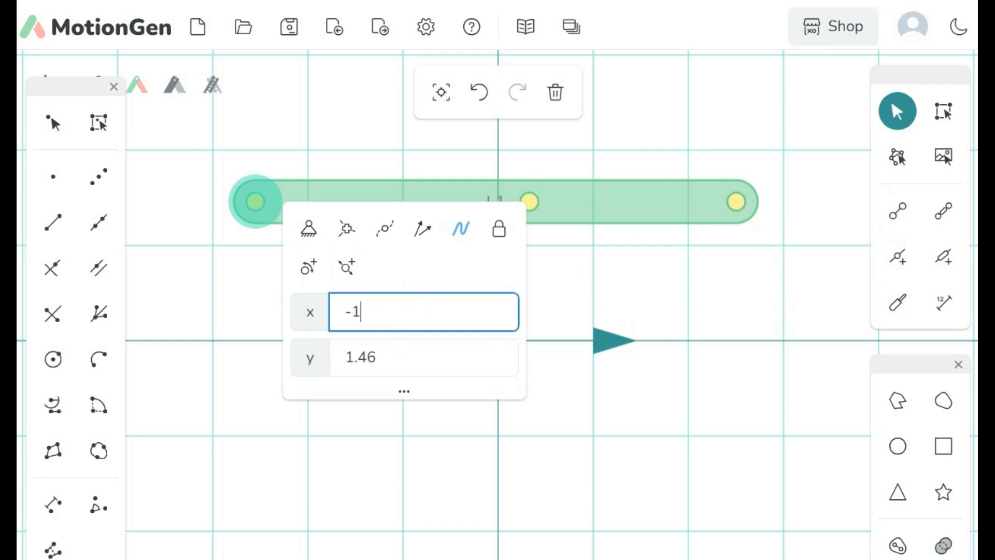
type(".25")
key("Tab")
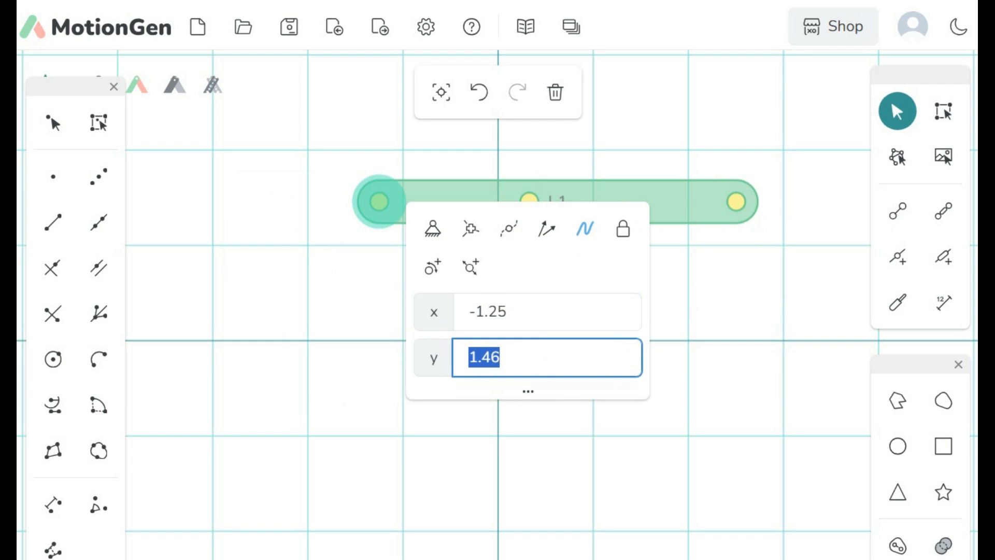
type("2.52")
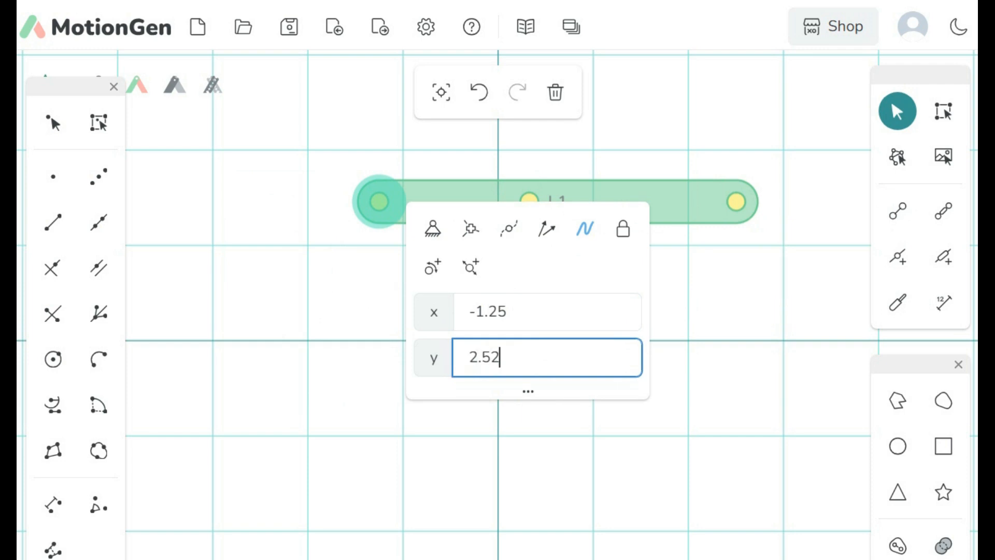
type("3")
key("Return")
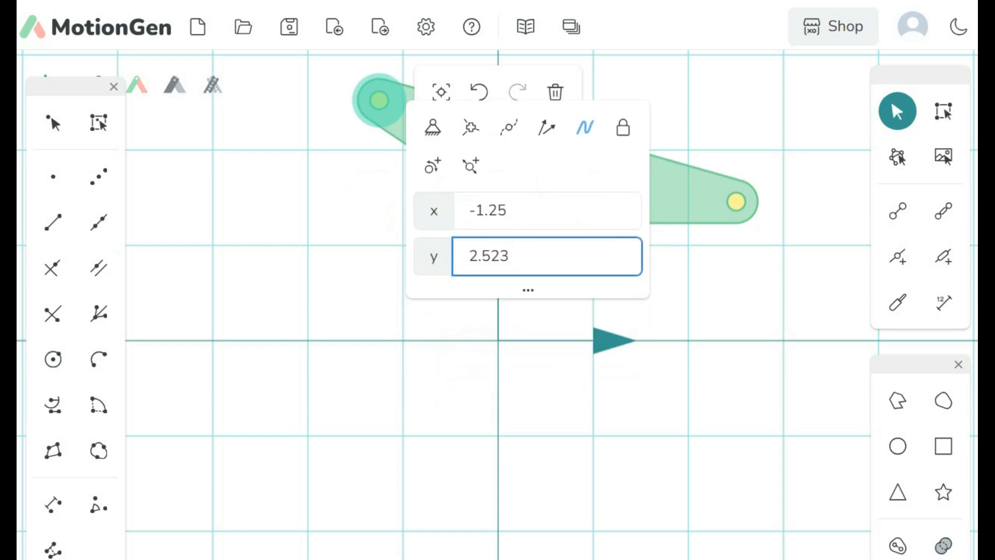
key("Escape")
- Set the coordinates of link L1's middle joint to x 4.092 and y 4.619
left_click(530, 202)
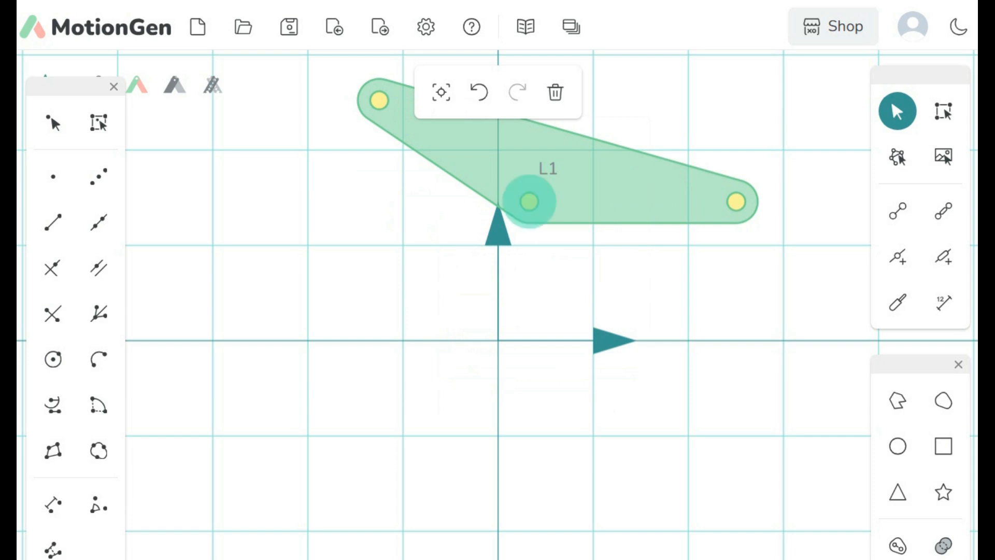
double_click(657, 312)
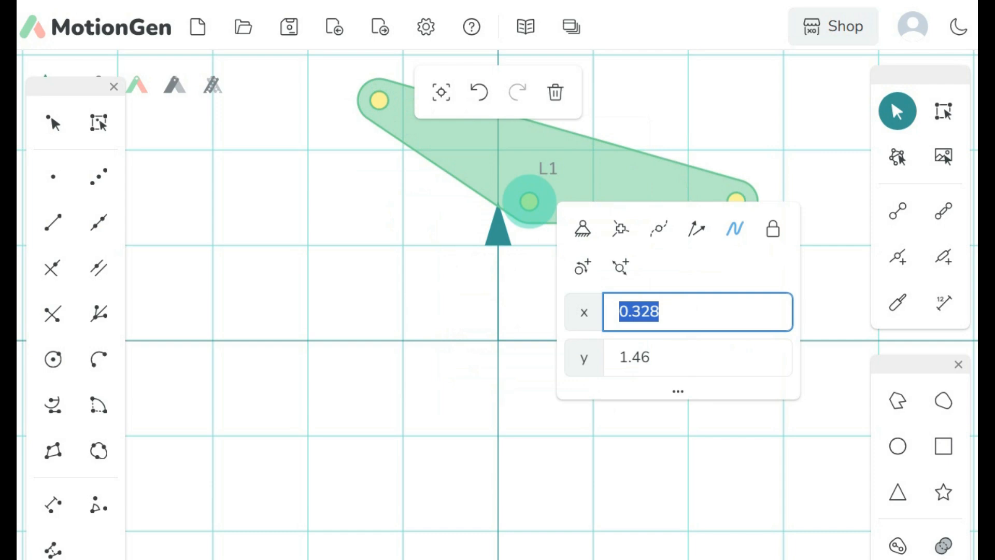
type("4.09")
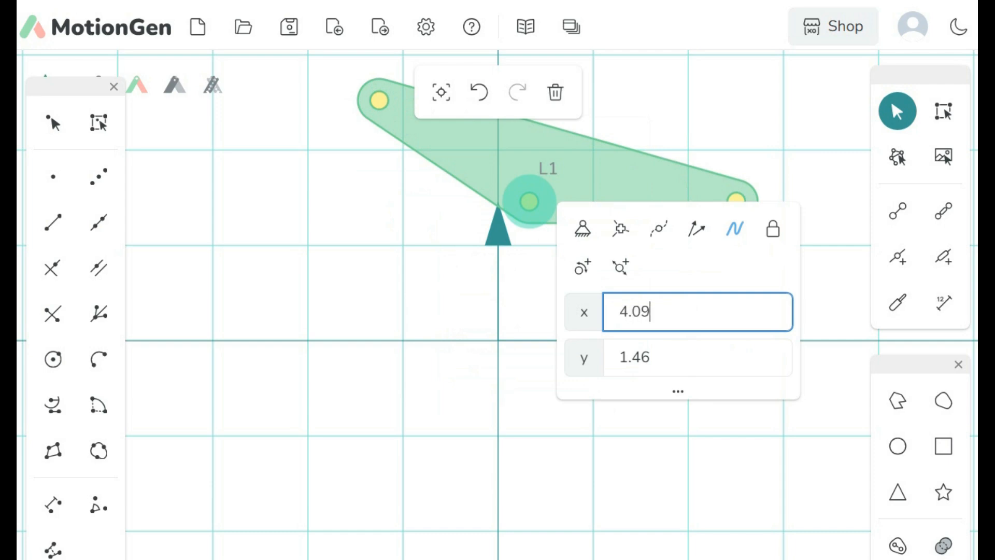
type("2")
key("Tab")
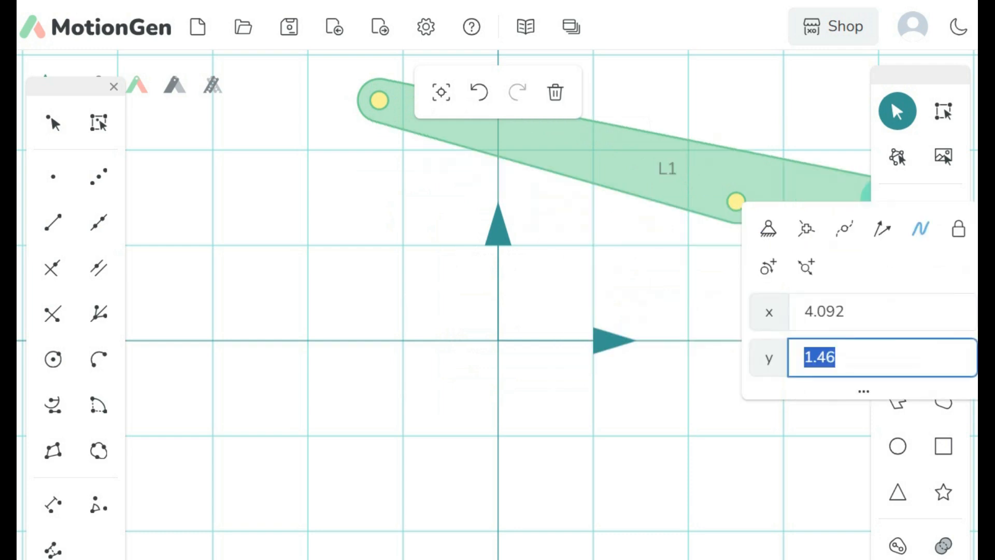
type("4.")
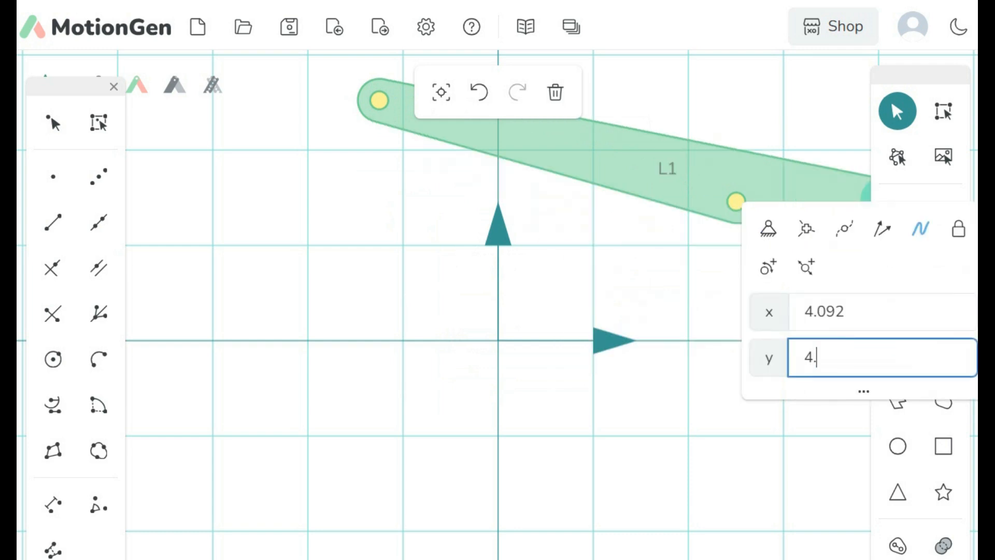
type("619")
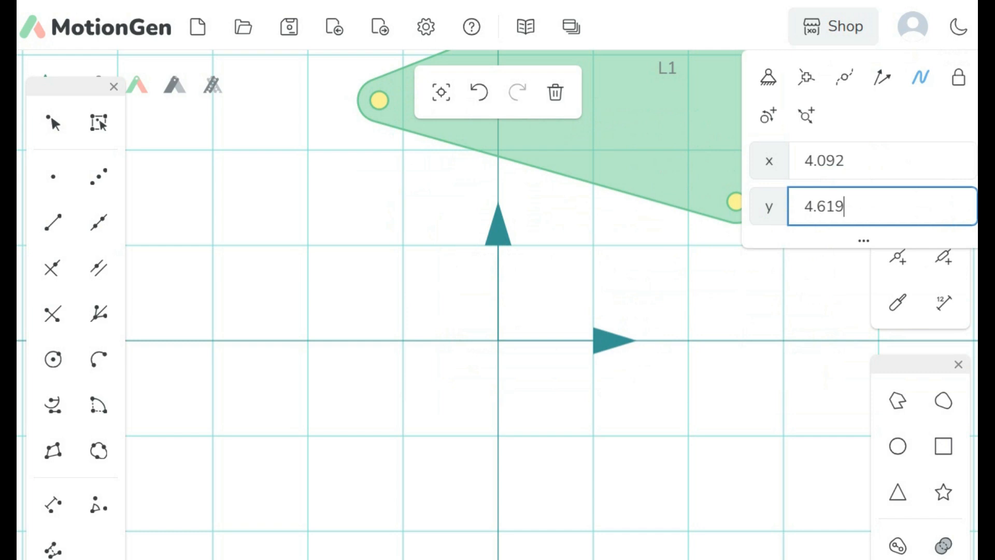
- Set the coordinates of link L1's remaining lower-right joint to x 7.55 and y 1.634
left_click_drag(570, 290, 352, 477)
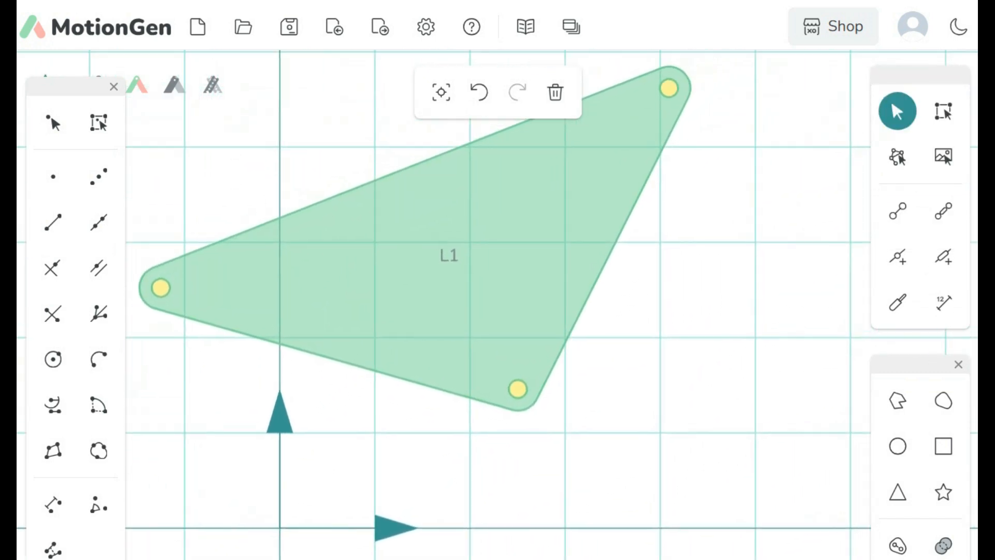
left_click(518, 389)
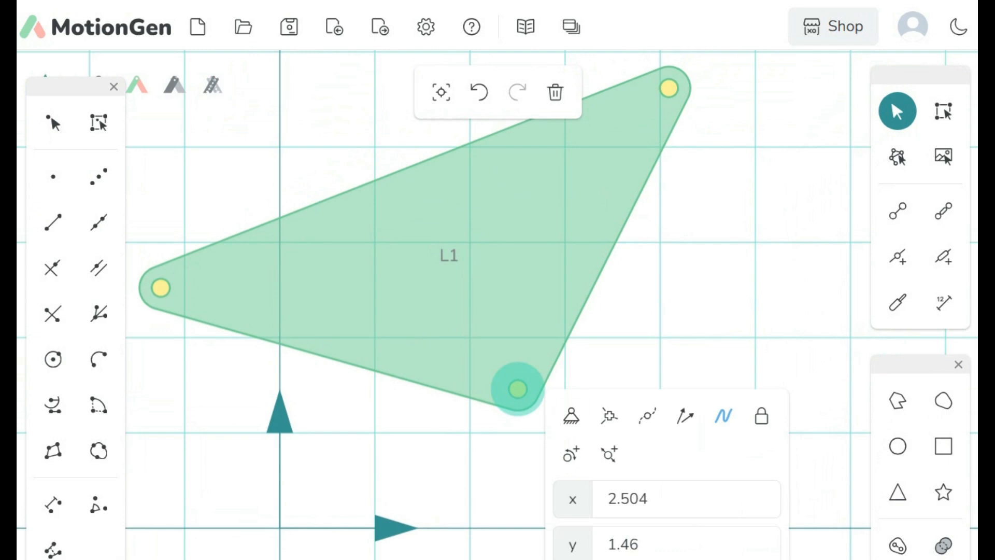
double_click(646, 499)
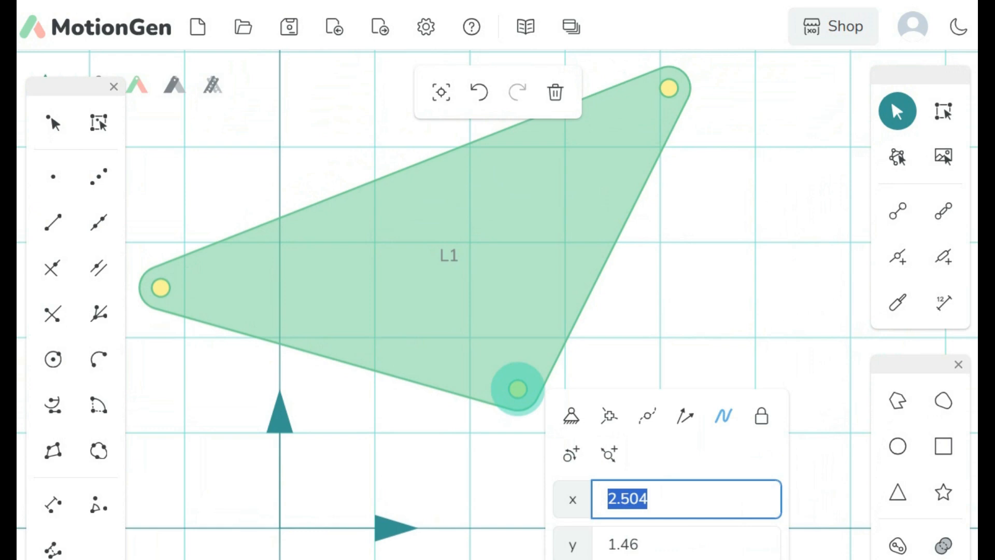
type("7.55")
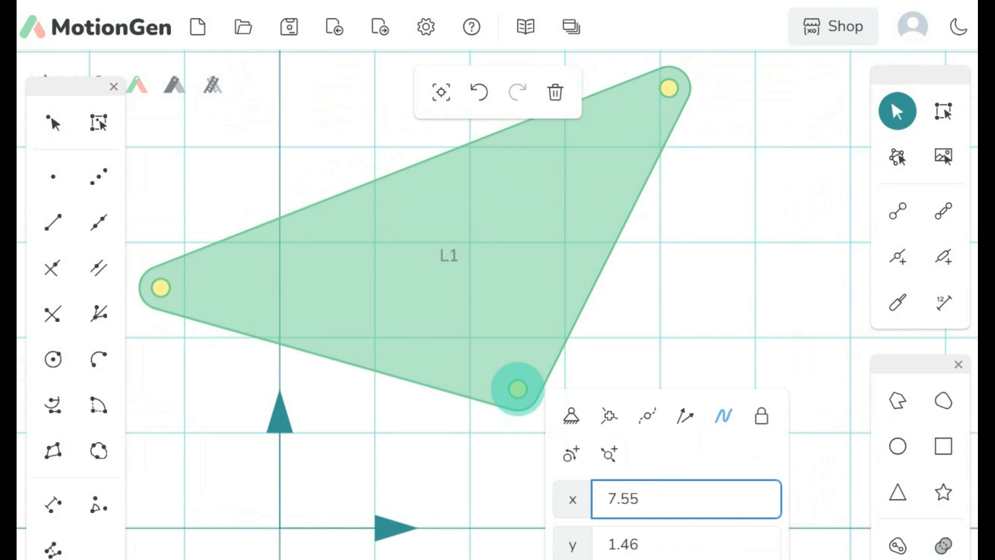
key("Tab")
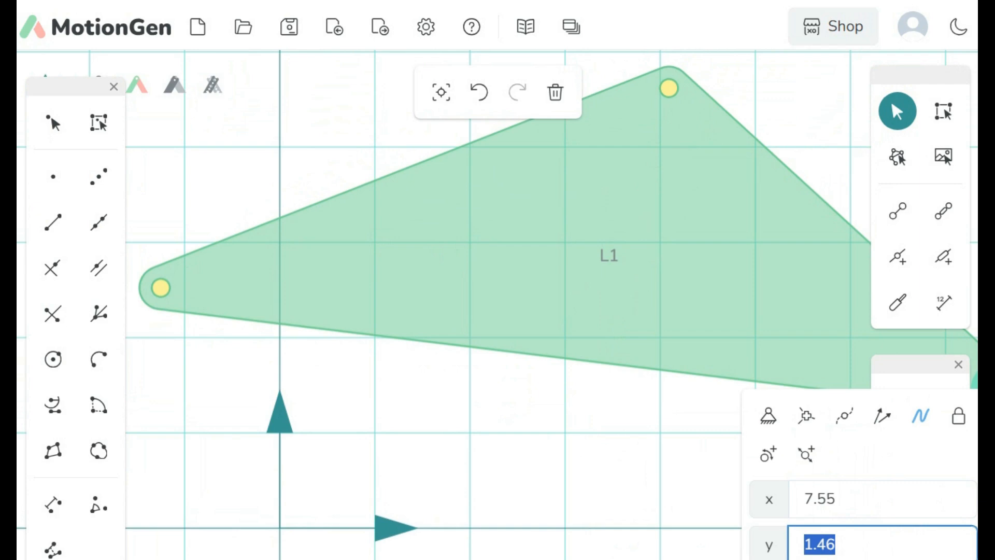
type("1.634")
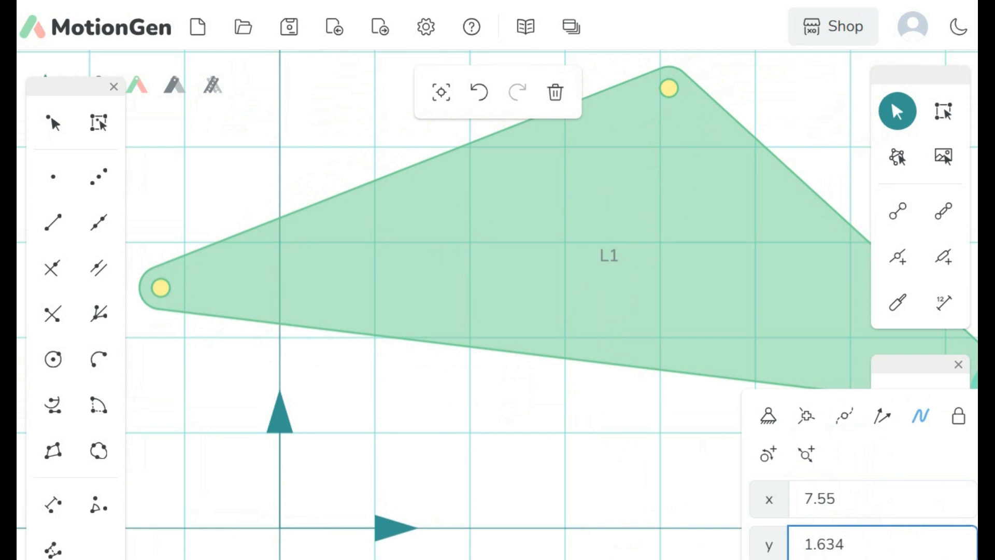
key("Return")
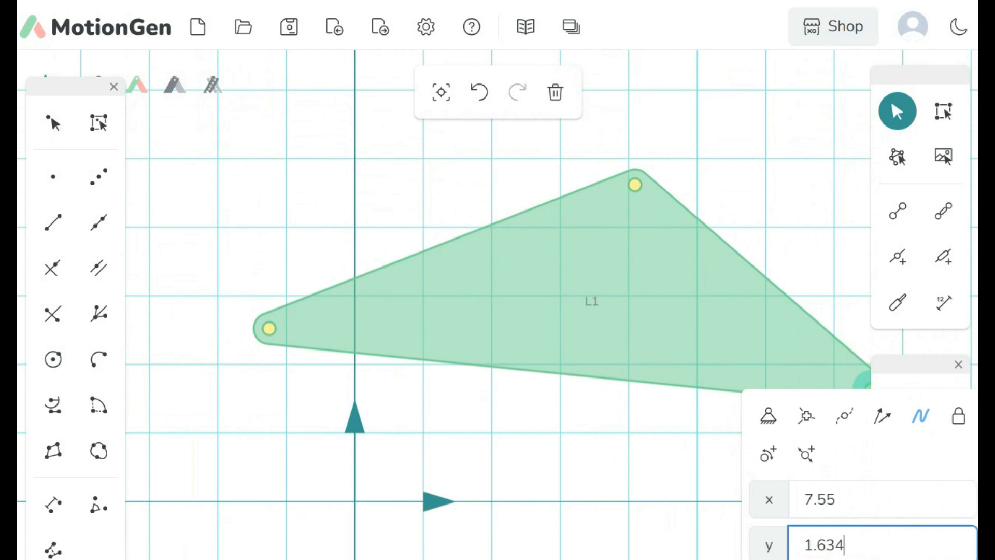
key("Escape")
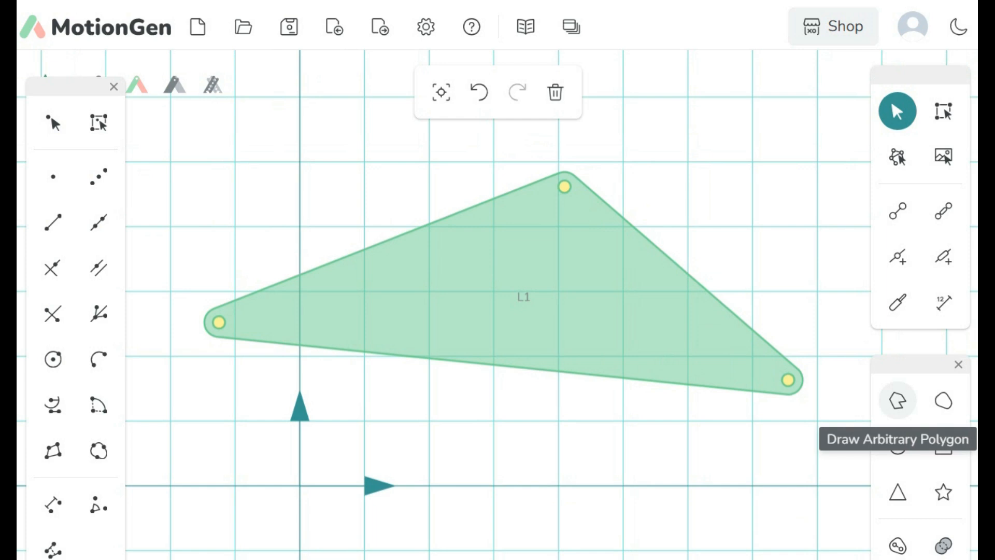
- Draw a closed arch-shaped arbitrary polygon with ten vertices over link L1, covering its three joints and ending in a short leg at the lower right
left_click(897, 401)
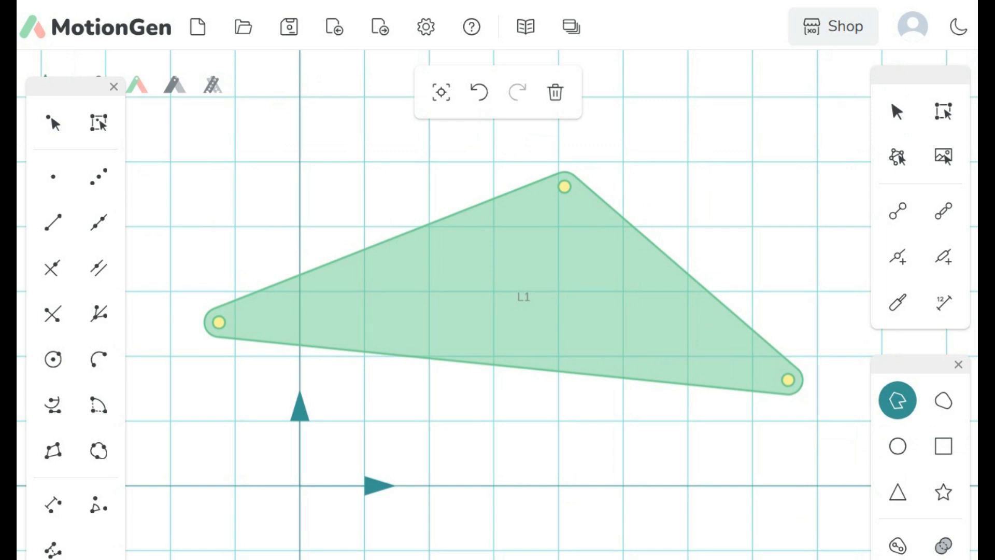
left_click(297, 133)
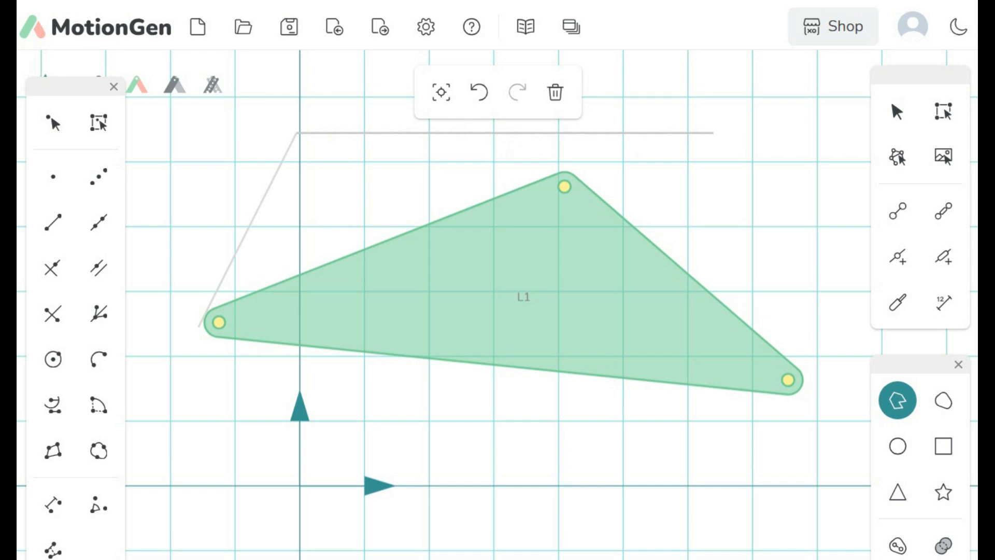
left_click(713, 132)
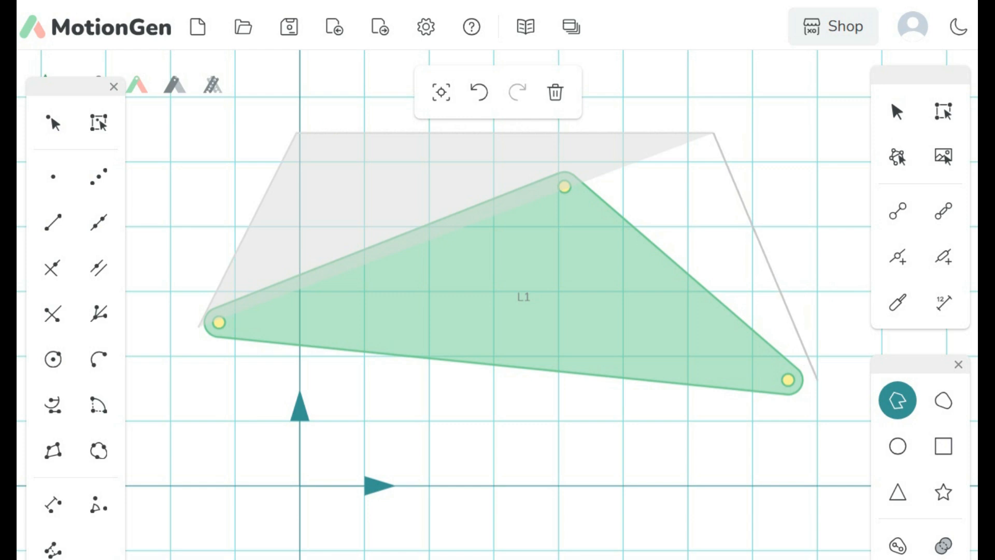
left_click(818, 381)
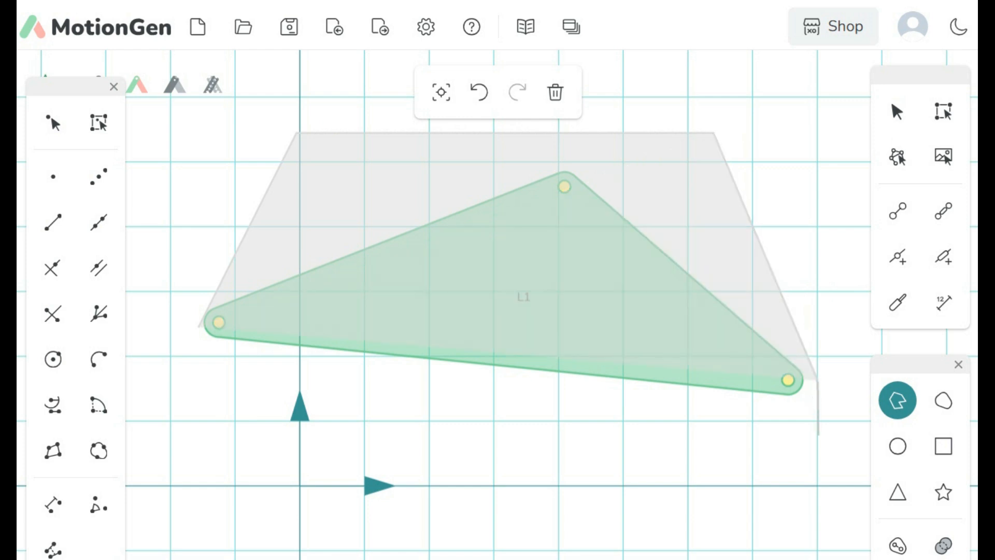
left_click(818, 435)
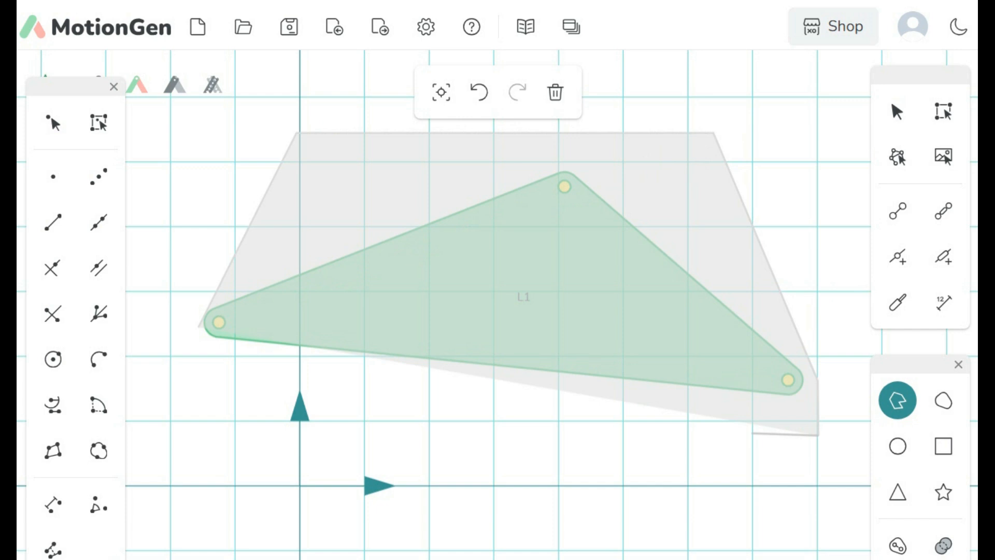
left_click(752, 433)
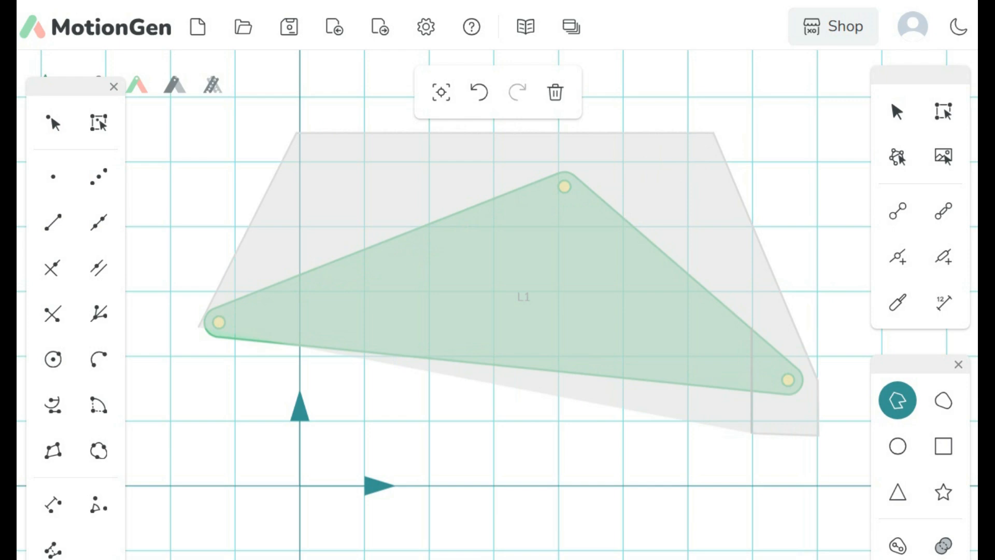
left_click(752, 328)
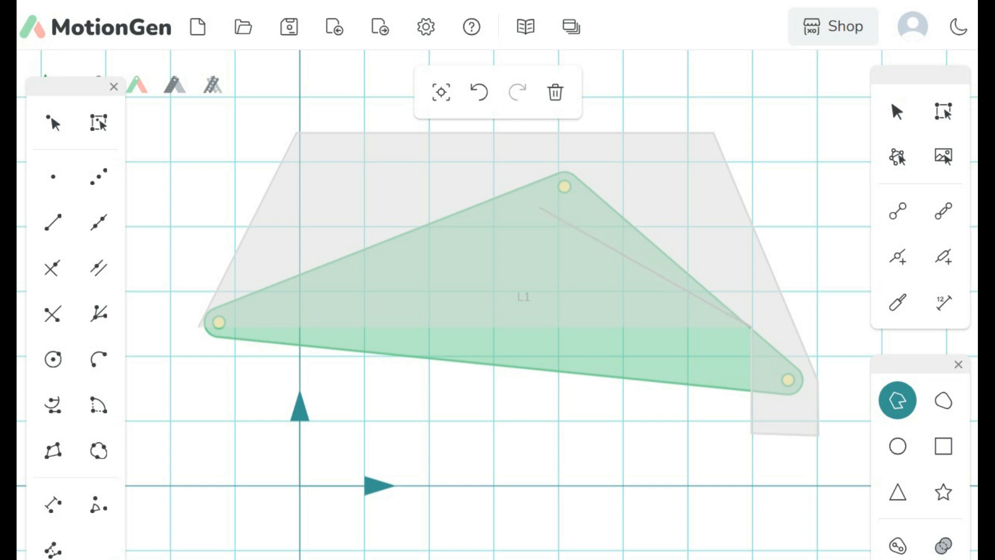
double_click(539, 209)
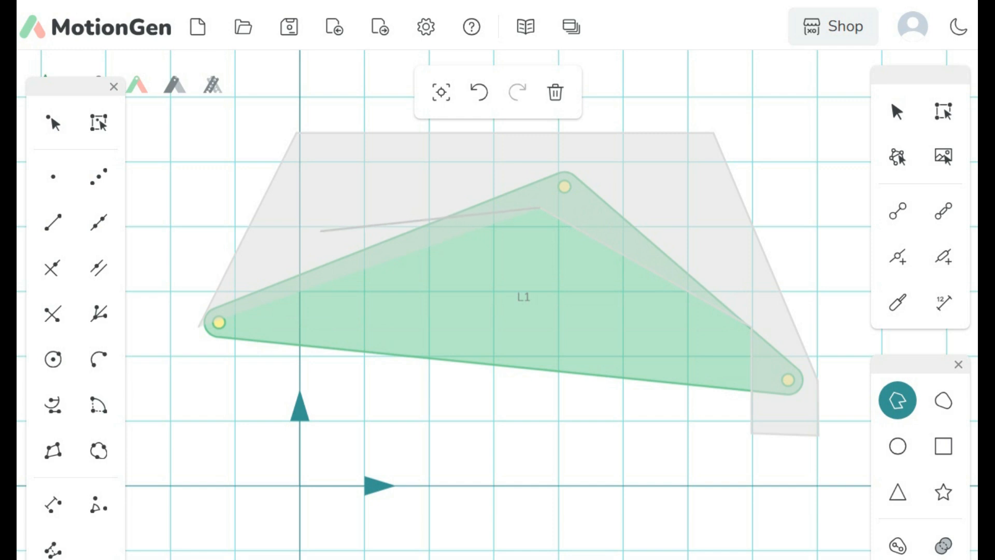
left_click(315, 232)
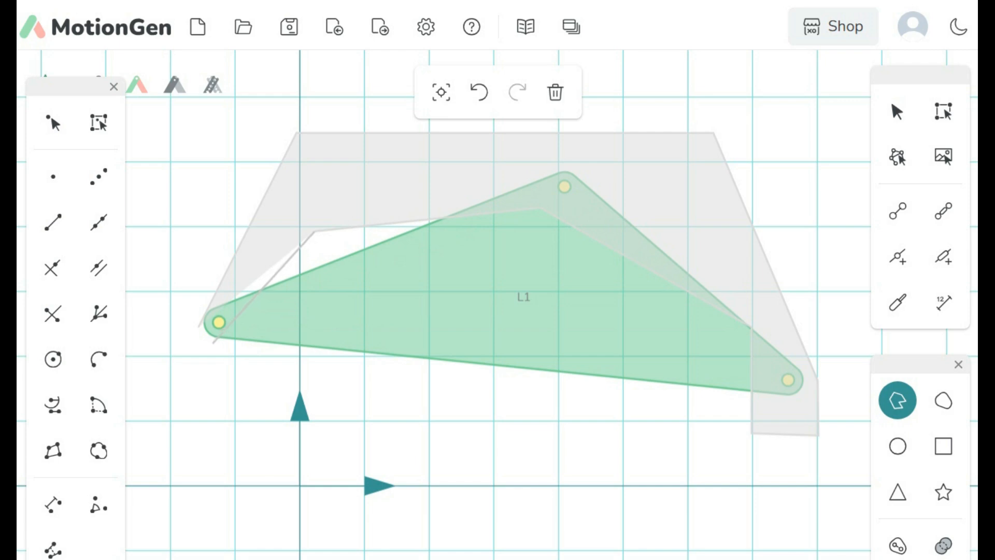
left_click(213, 343)
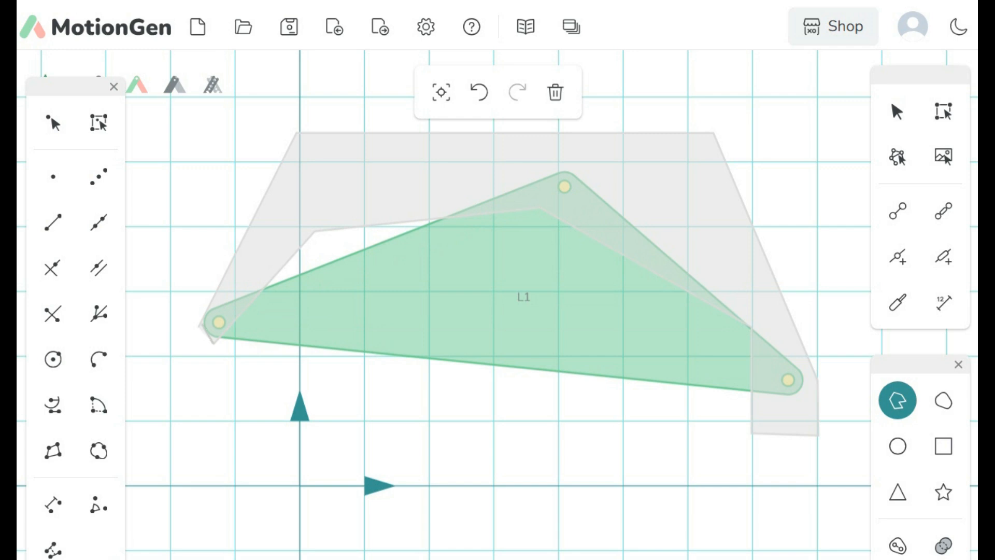
left_click(200, 326)
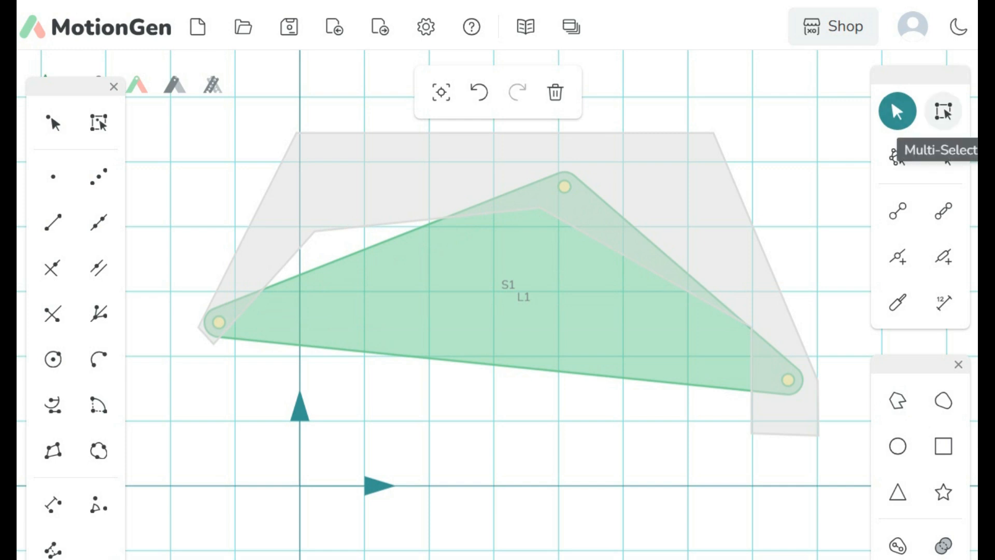
- Select polygon S1 together with link L1 and merge them so the polygon becomes the link's body shape
left_click(943, 111)
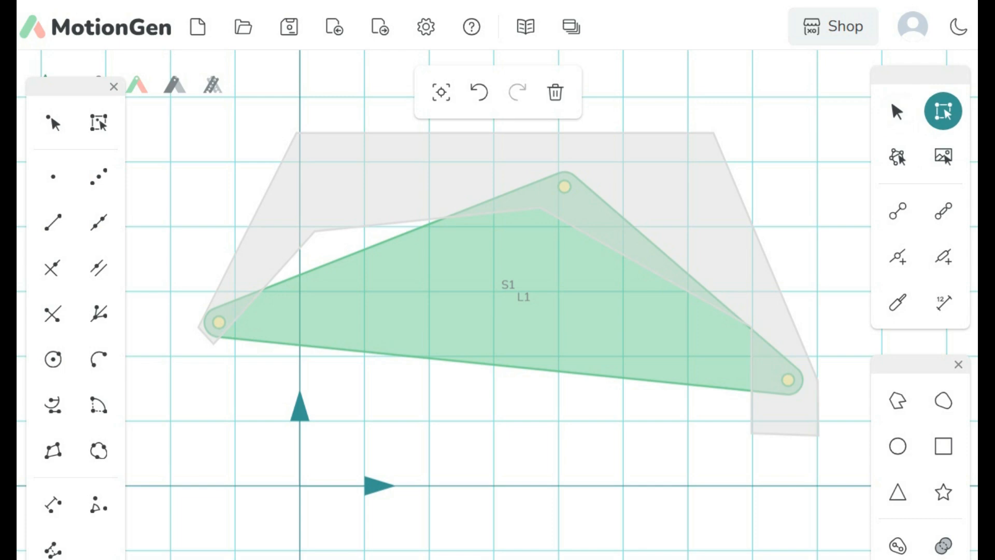
left_click_drag(184, 109, 851, 482)
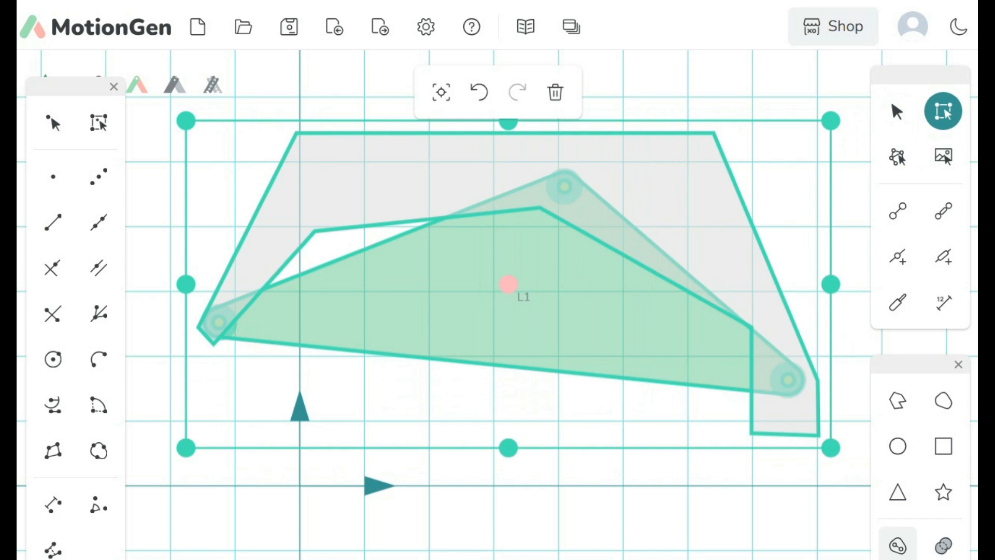
left_click(898, 545)
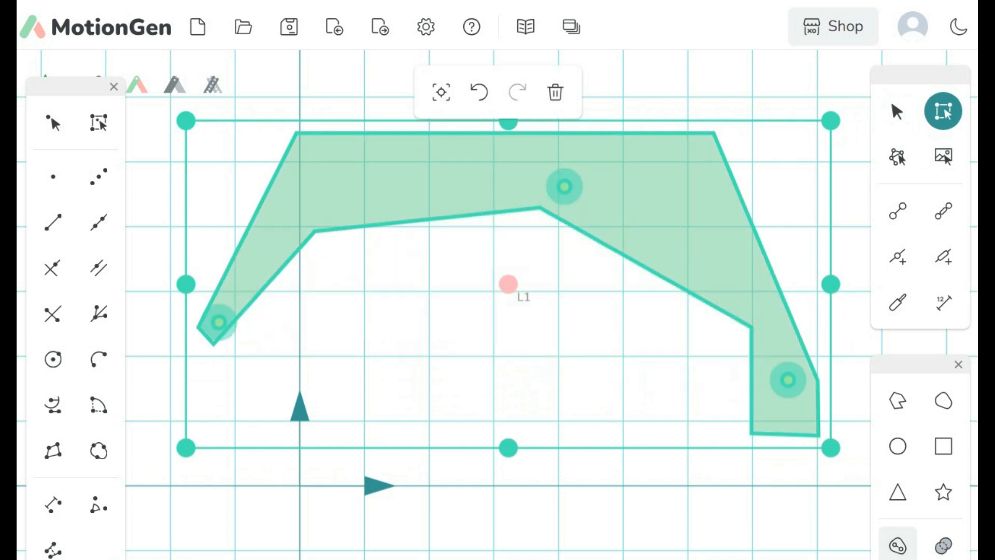
scroll(689, 515, "up", 1)
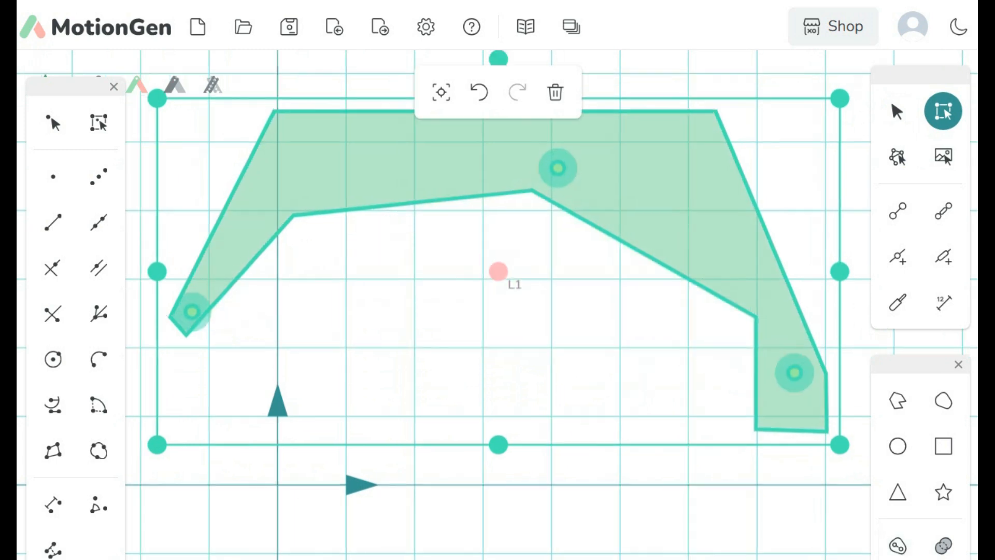
scroll(689, 515, "down", 5)
scroll(687, 511, "down", 1)
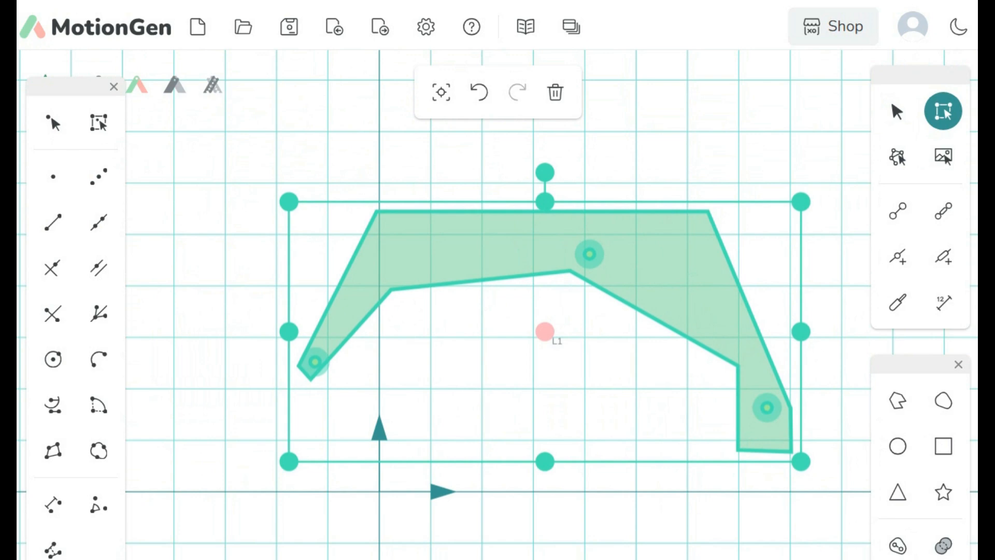
key("Escape")
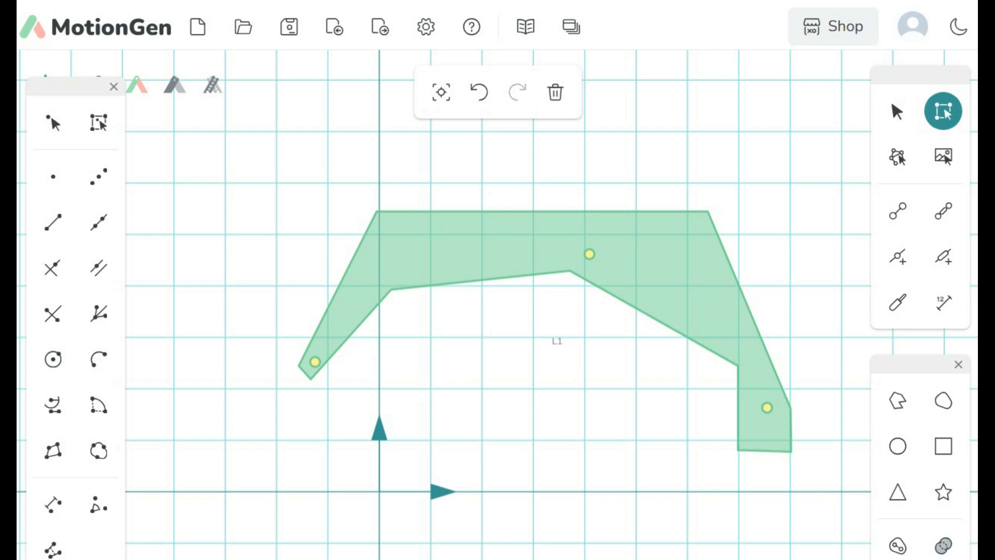
- Try moving link L1's lower-right joint inward to the leg's inner edge, and undo the move
left_click_drag(767, 408, 739, 425)
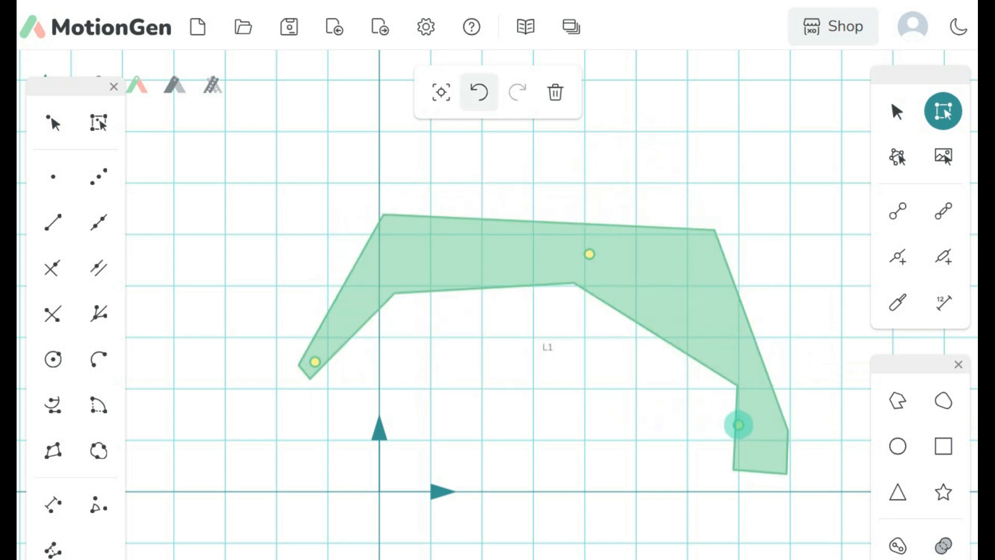
left_click(479, 92)
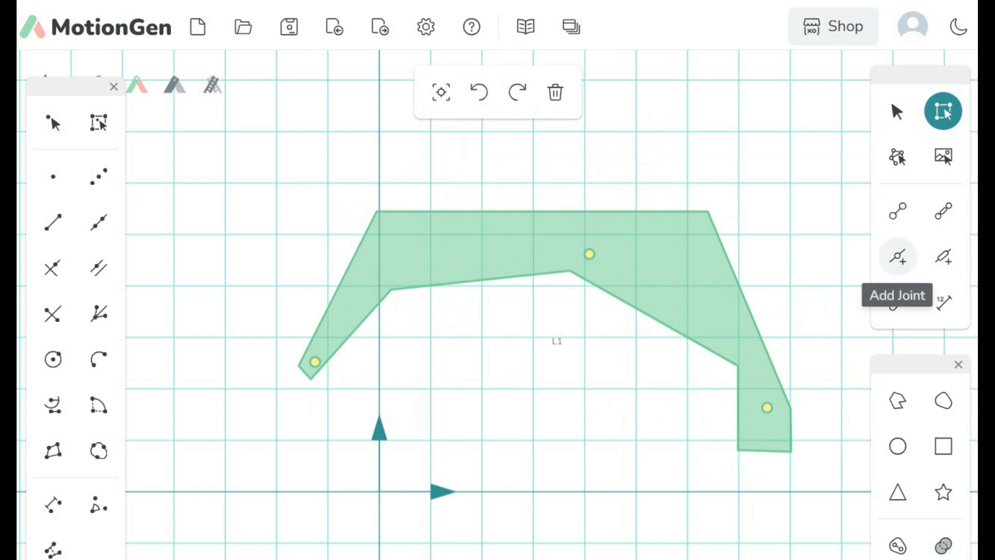
- Add a trial joint to link L1 above its lower-right joint, move it up inside the body, and delete it
left_click(898, 257)
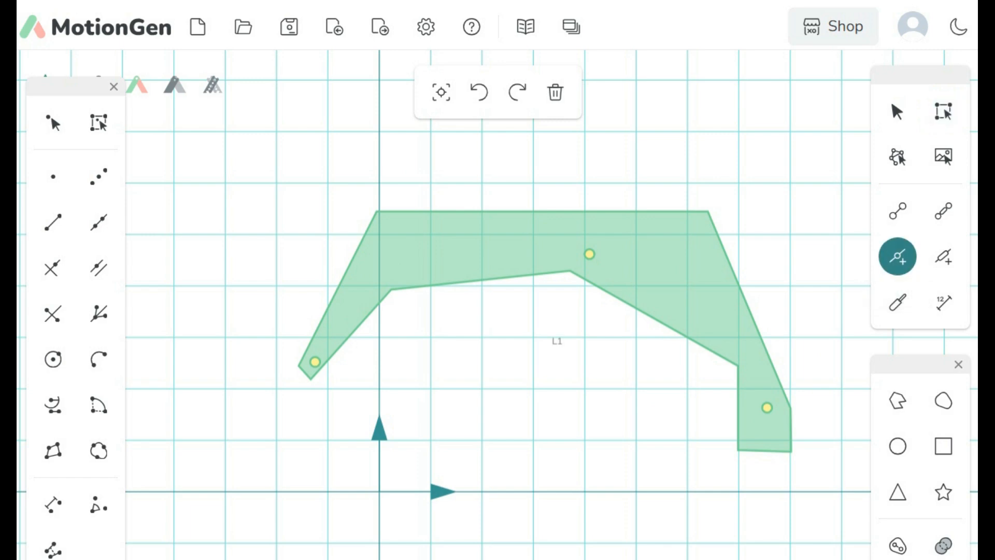
left_click(757, 377)
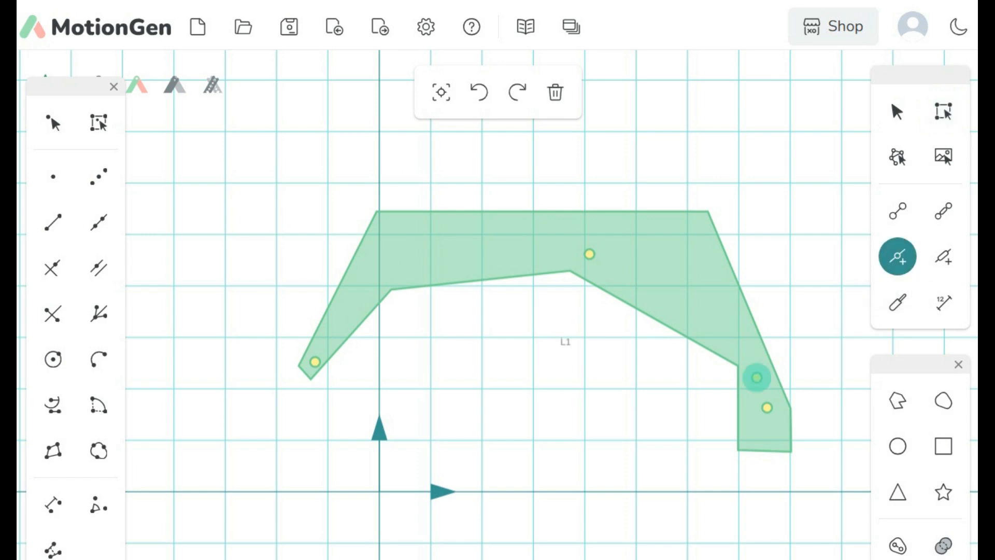
right_click(757, 377)
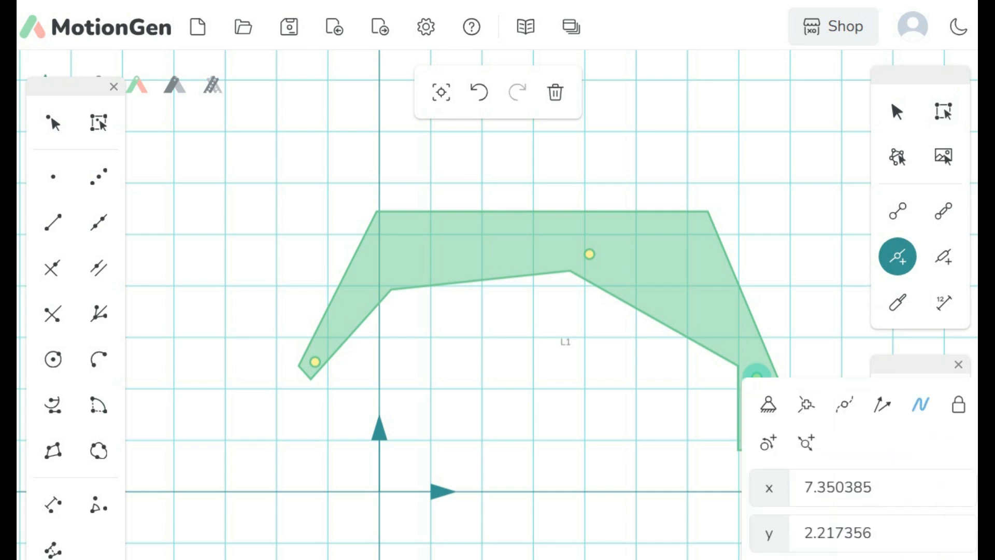
key("Escape")
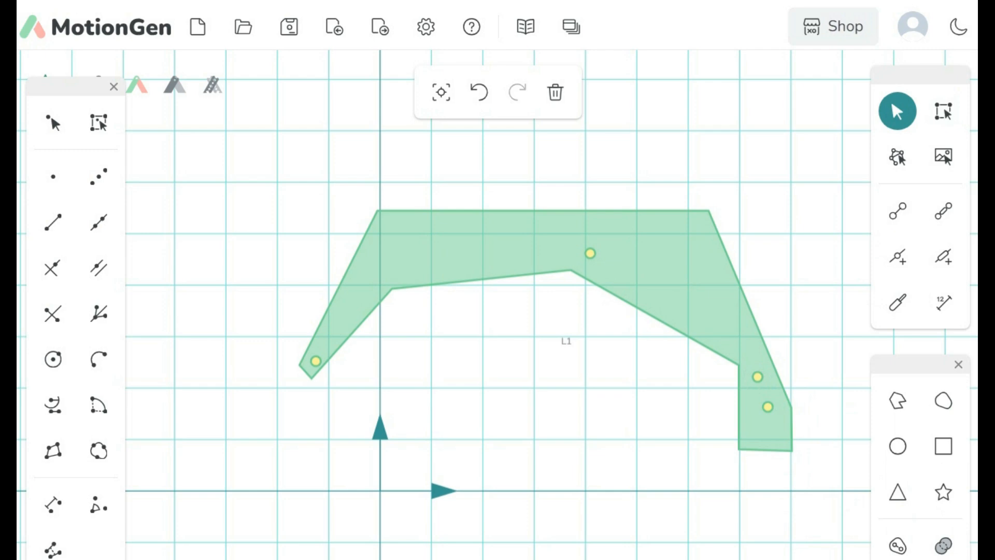
left_click_drag(757, 377, 703, 304)
left_click(704, 303)
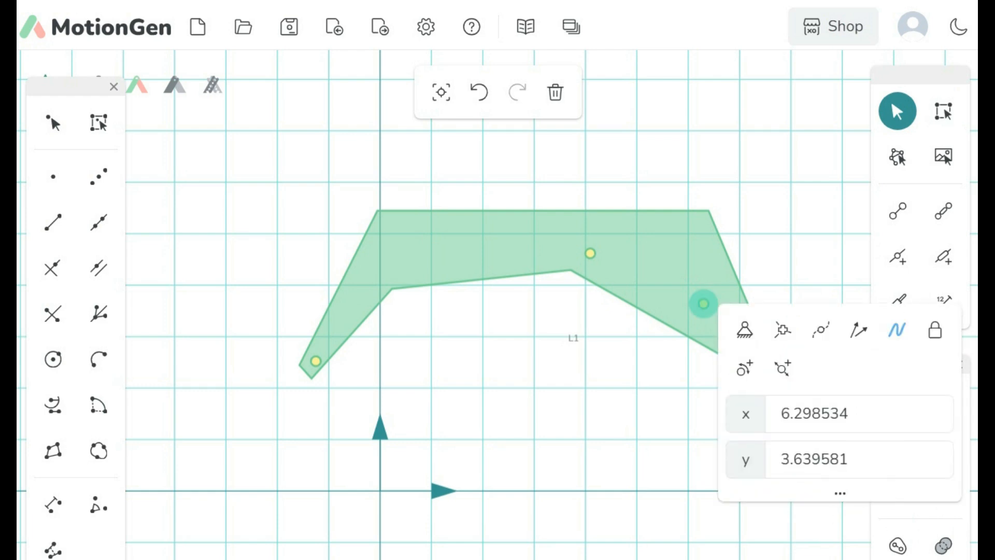
left_click(555, 92)
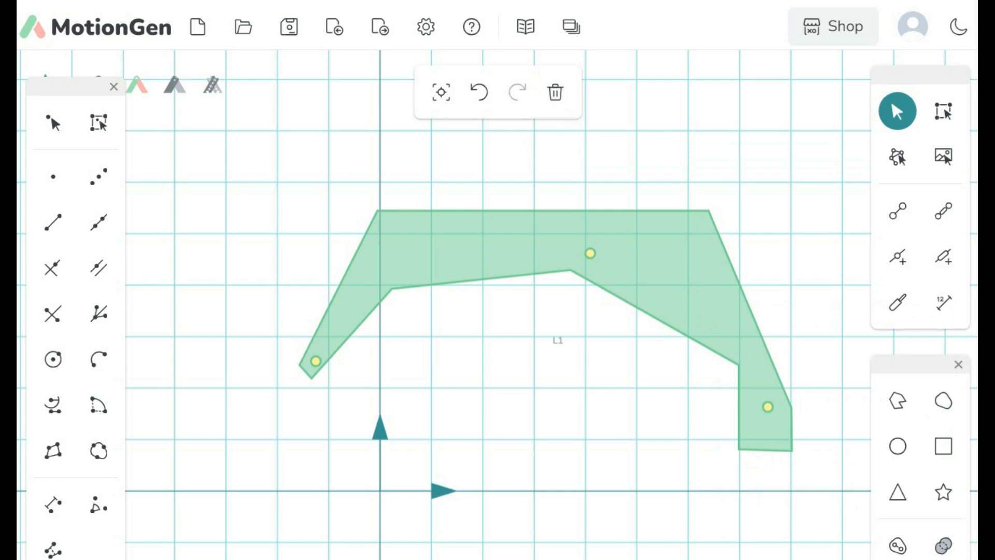
- Draw a two-joint link below link L1, delete the two surplus links, and stretch it horizontally to about 5.7 units long
left_click(897, 211)
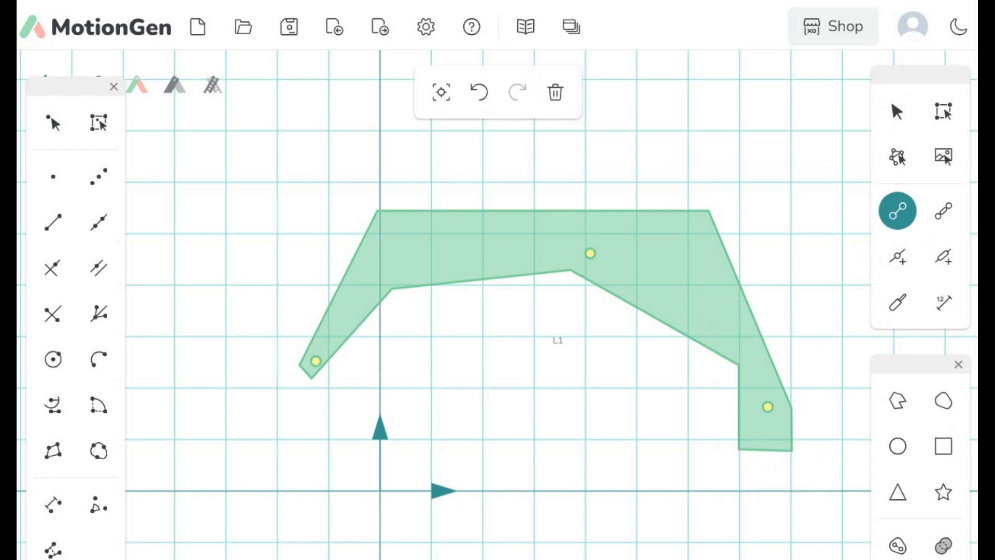
mouse_move(277, 440)
left_mouse_down()
mouse_move(448, 434)
mouse_move(524, 443)
left_mouse_up()
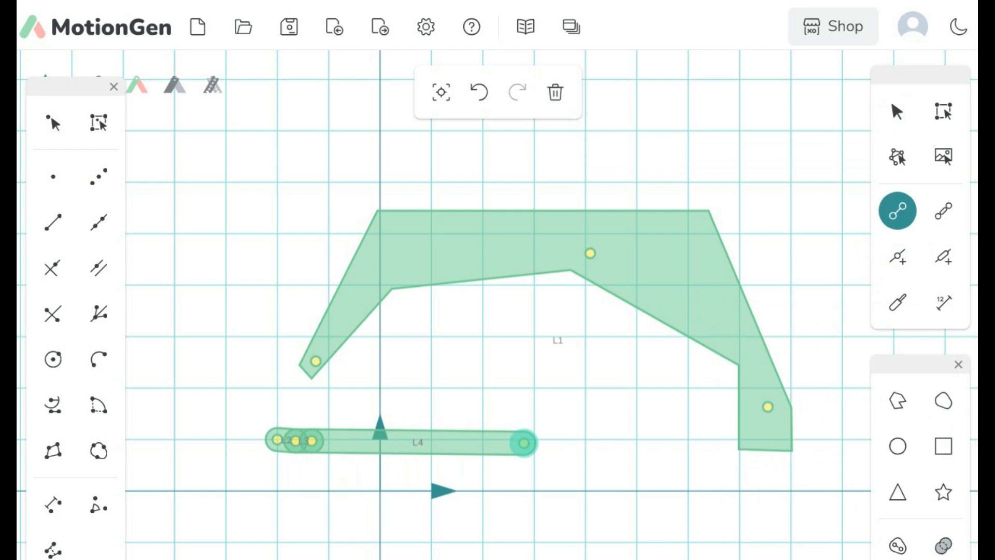
left_click(555, 92)
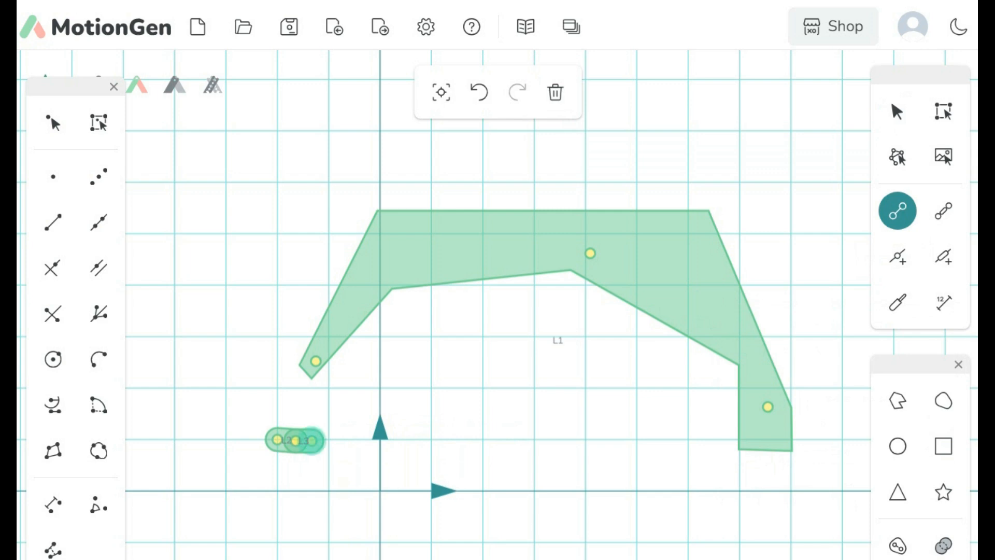
left_click(555, 92)
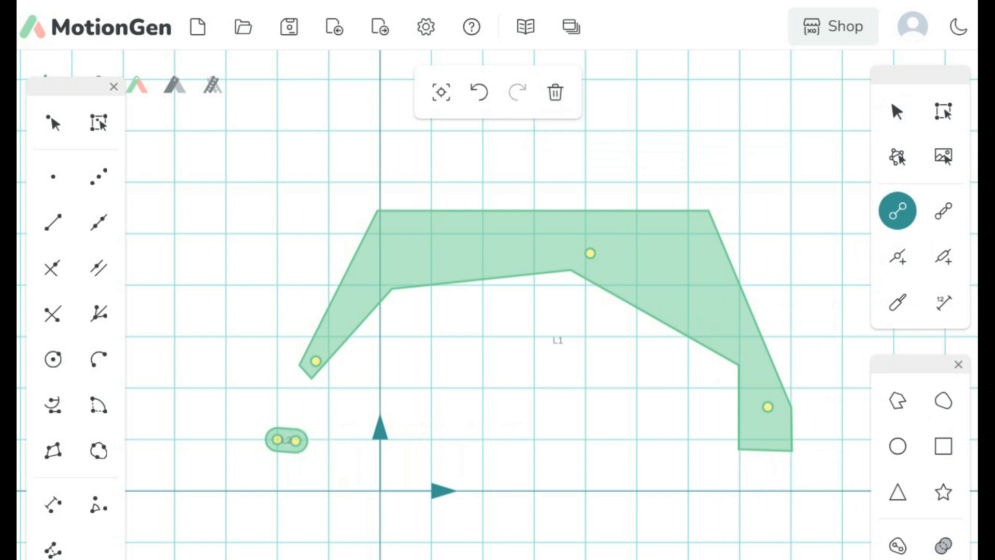
left_click(898, 111)
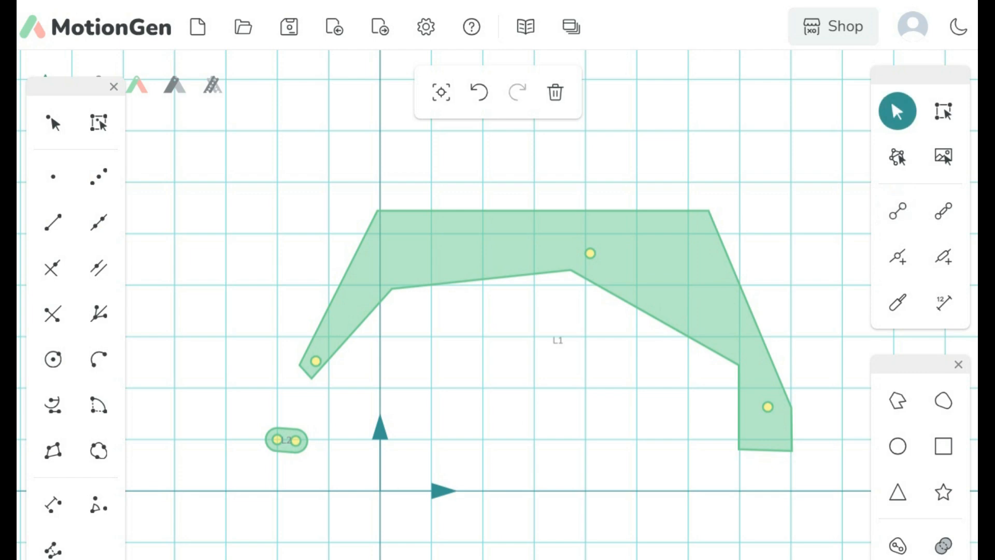
left_click_drag(296, 440, 571, 439)
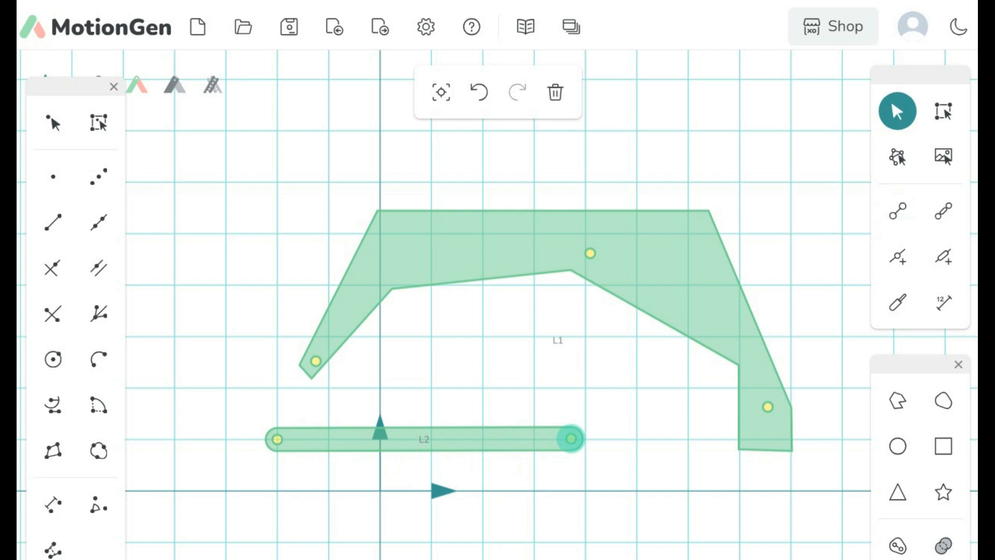
- Add a middle joint to link L2, then set its left end joint's x to -2.166 and lower its y coordinate
left_click(898, 256)
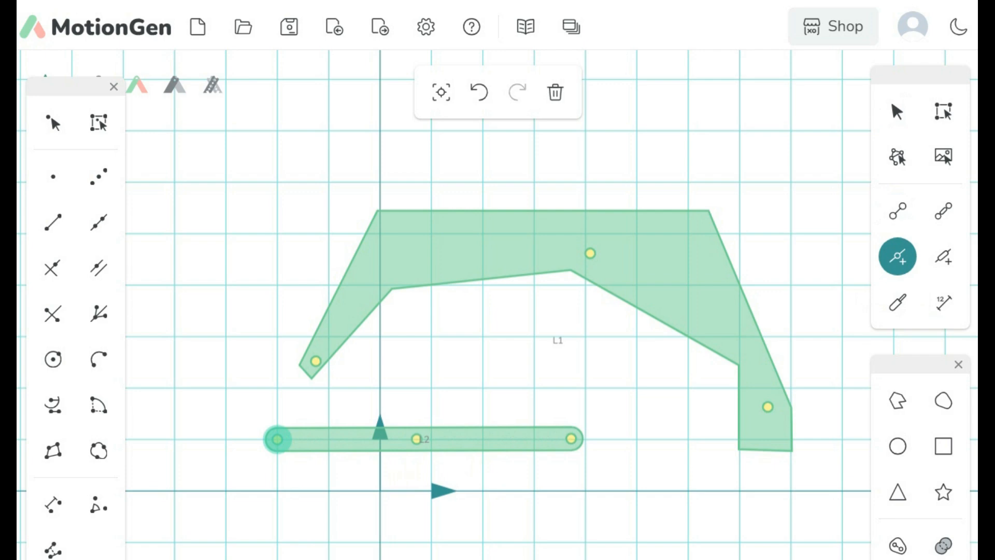
left_click(277, 439)
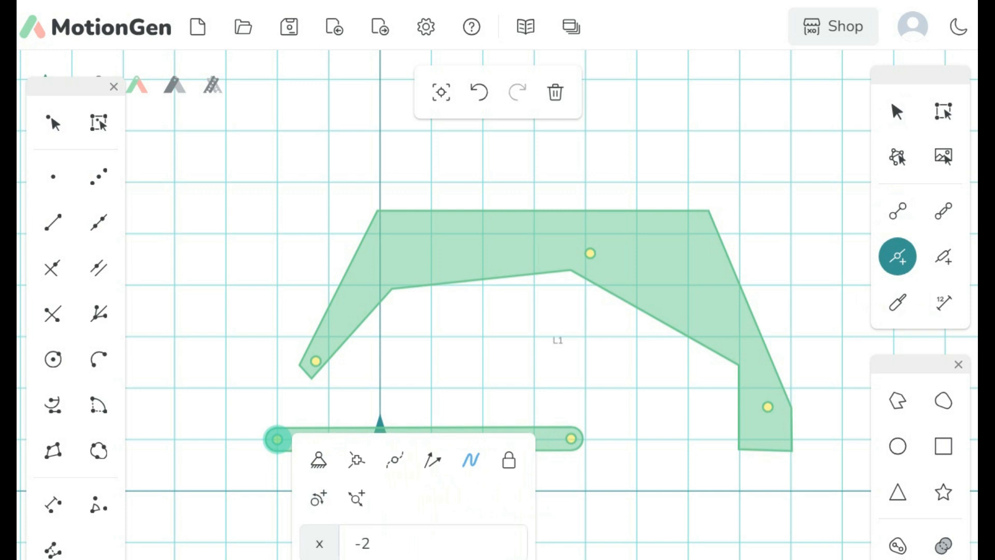
double_click(368, 544)
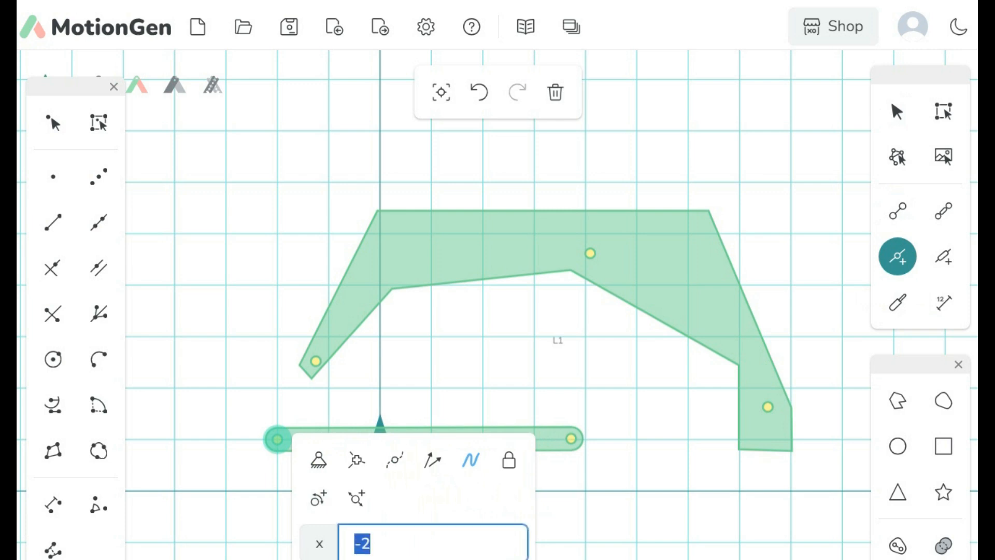
type("-2.1")
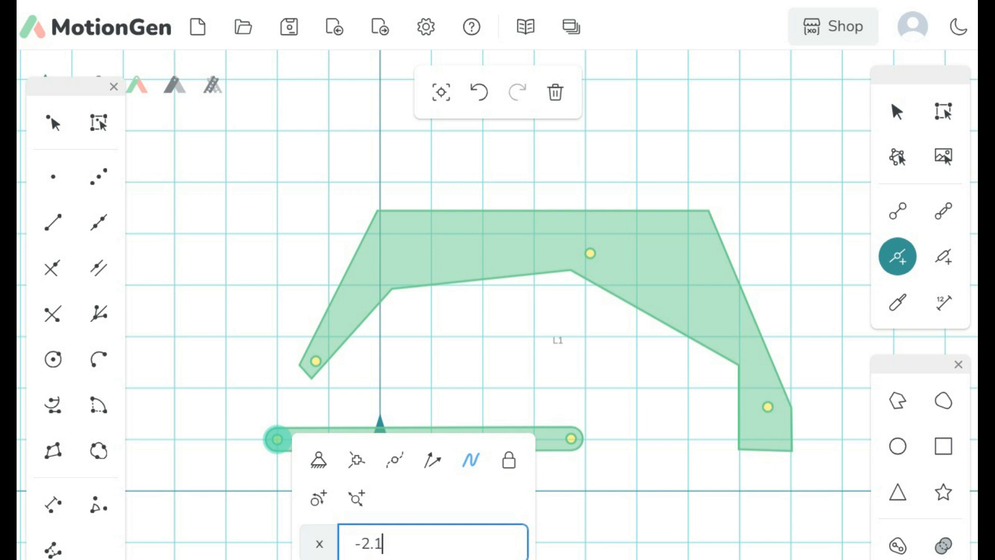
type("66")
key("Return")
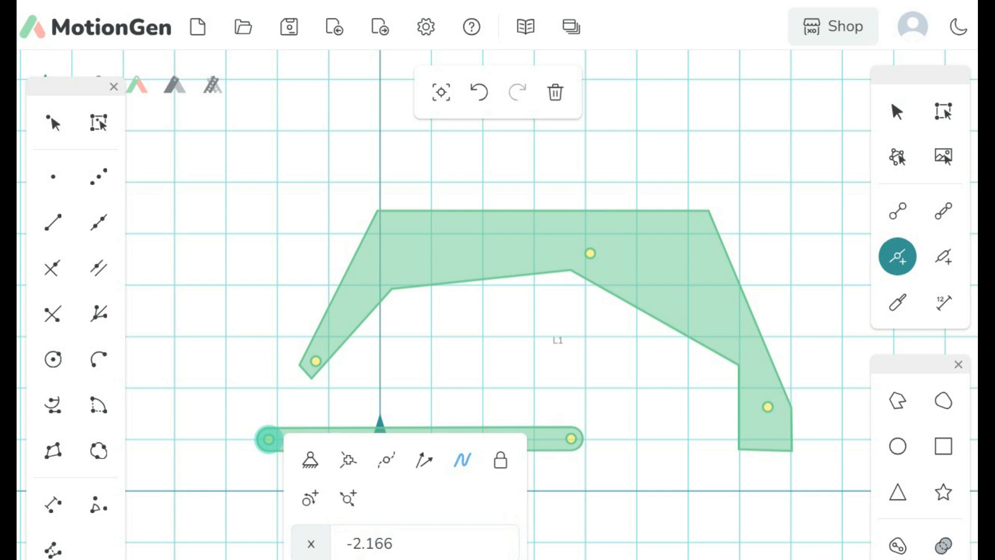
key("Return")
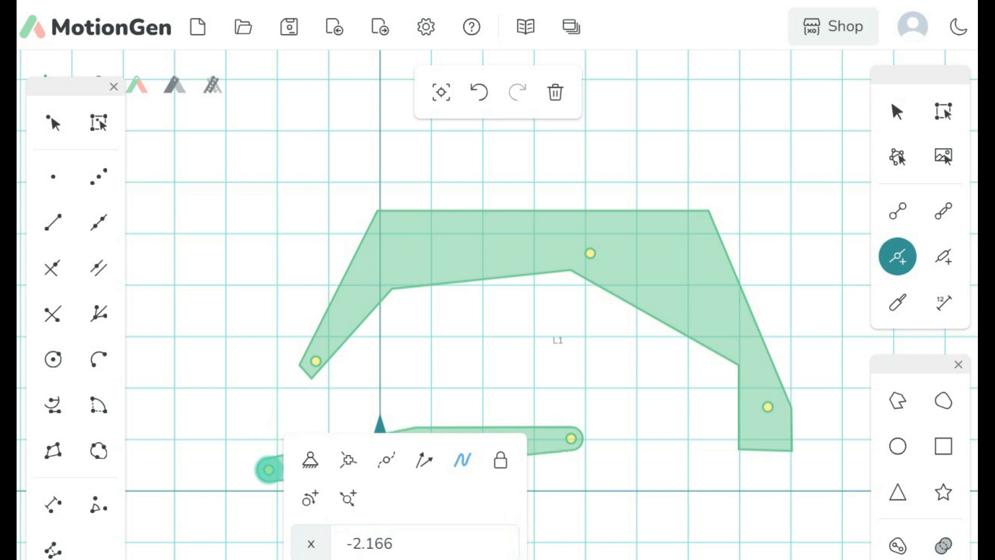
key("Escape")
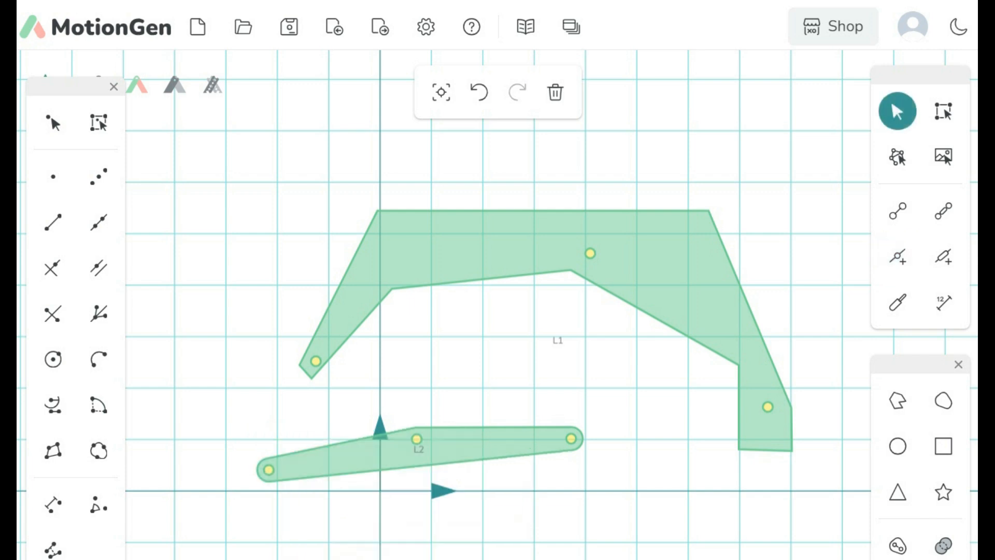
- Place link L2's middle joint at the origin by setting its x and y coordinates to 0
left_click(416, 439)
left_click_drag(566, 543, 491, 544)
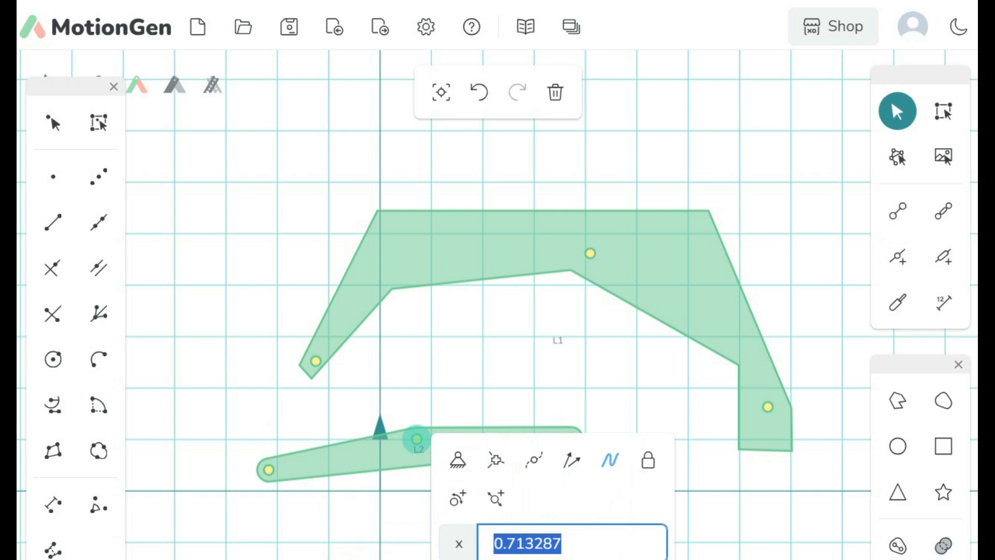
type("0")
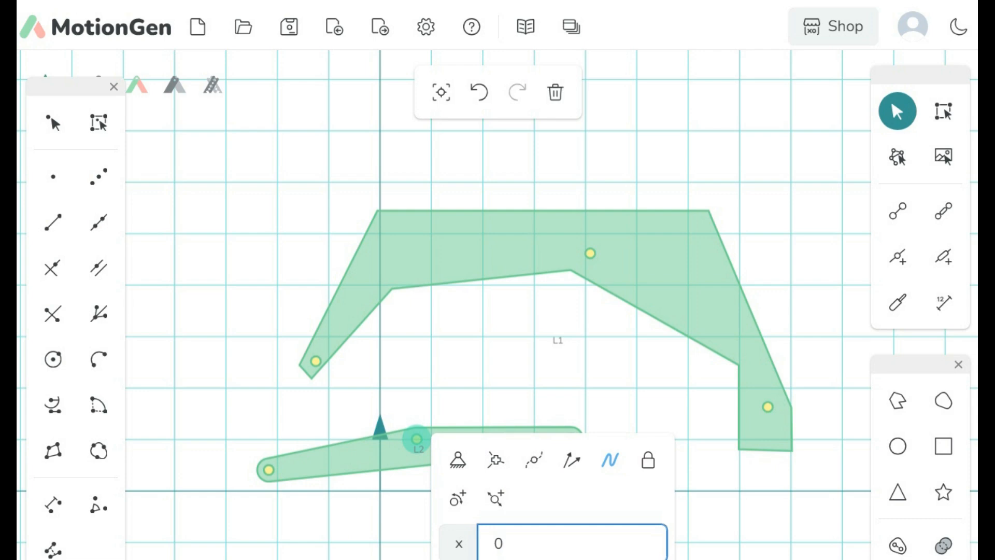
key("Return")
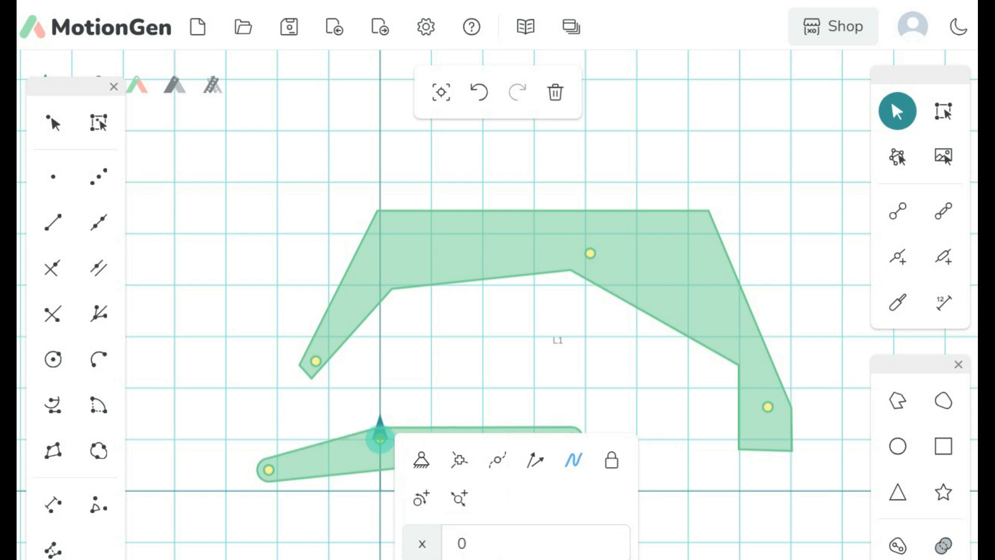
key("Return")
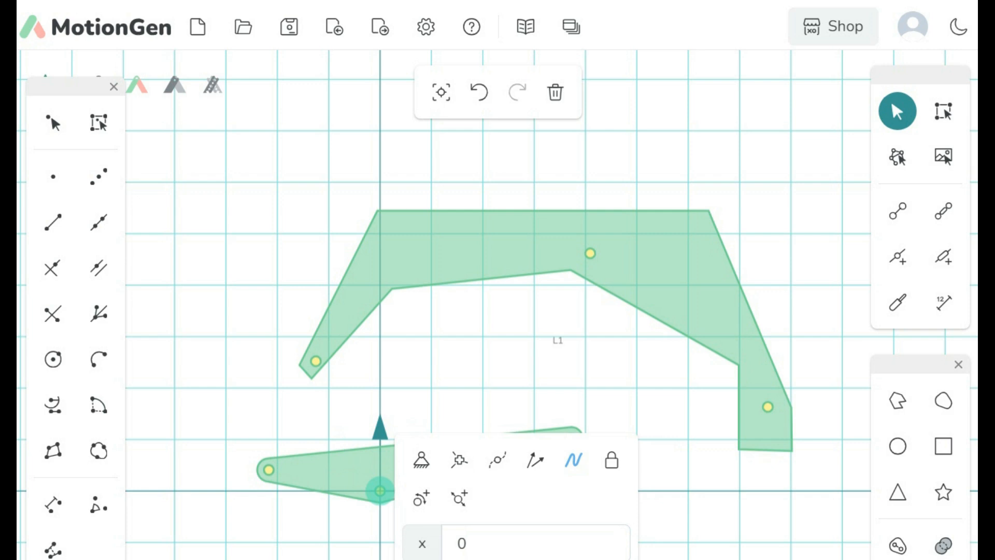
key("Escape")
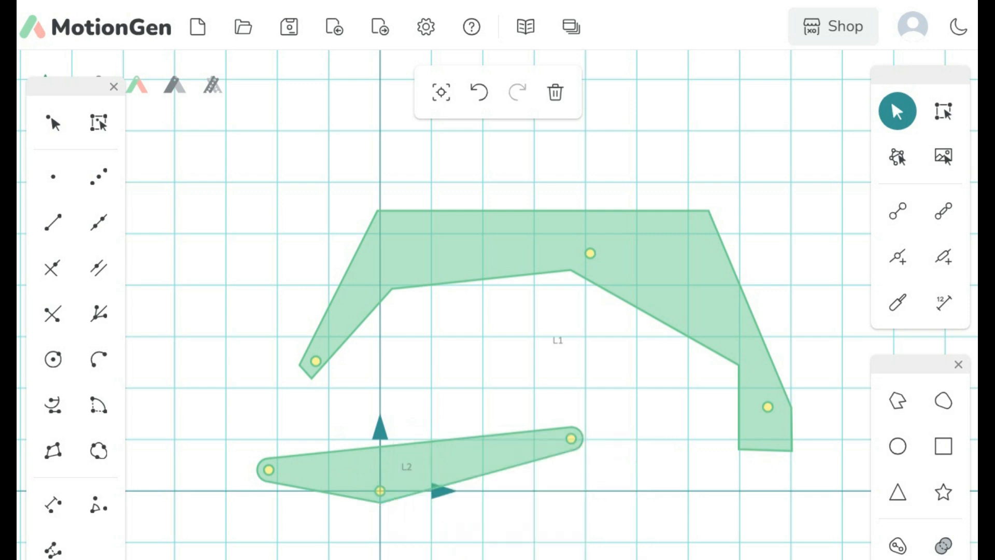
- Set the x coordinate of link L2's right end joint to 4.092 and lower the joint onto the x-axis
left_click(572, 439)
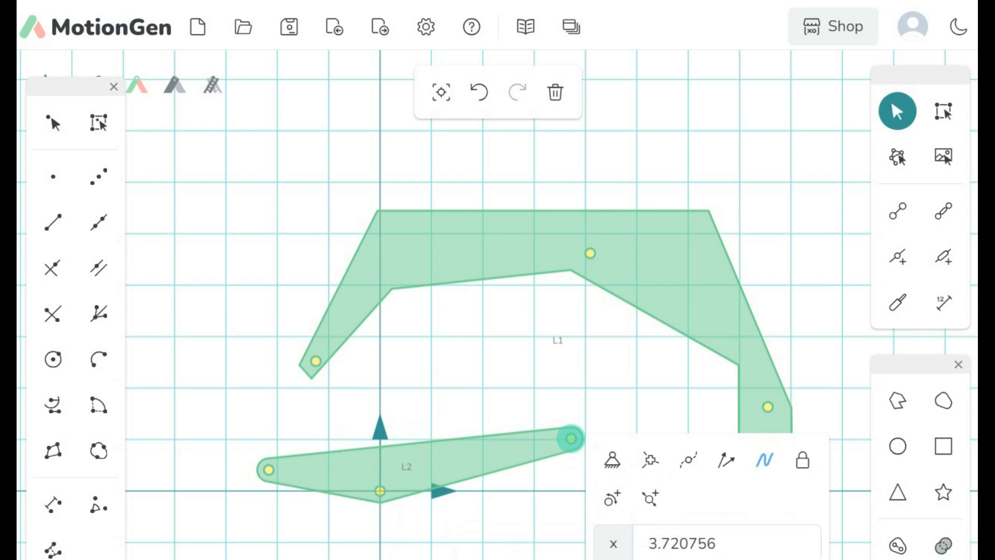
double_click(715, 543)
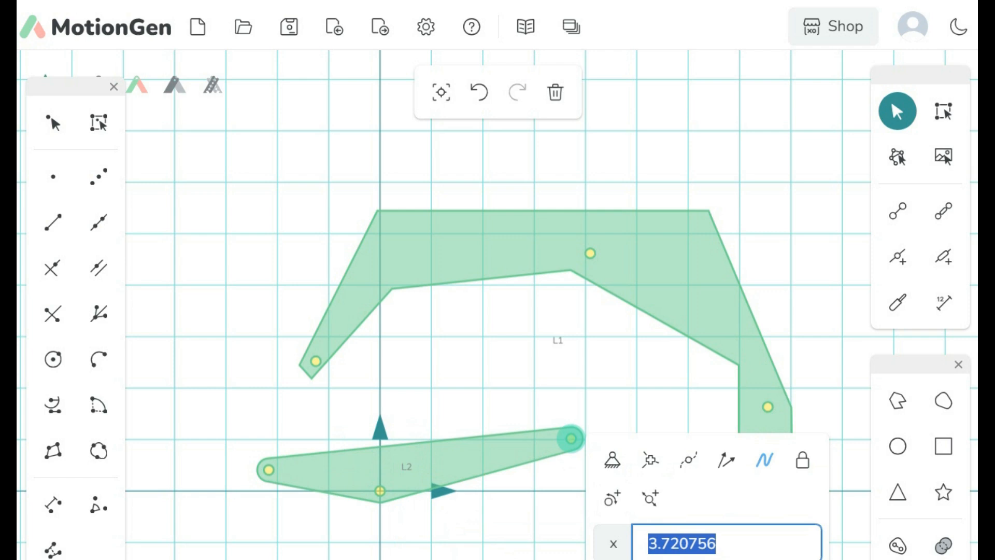
type("4.09")
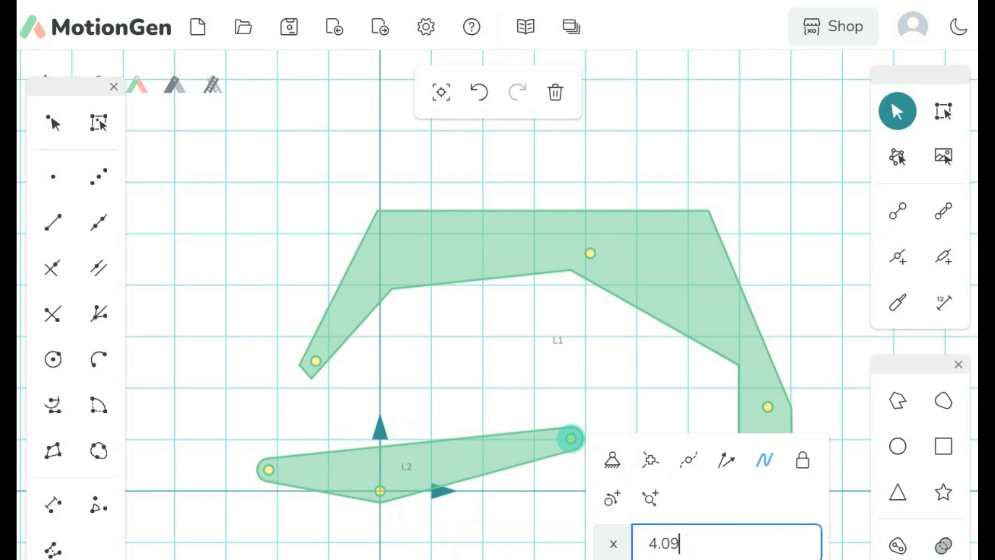
type("2")
key("Return")
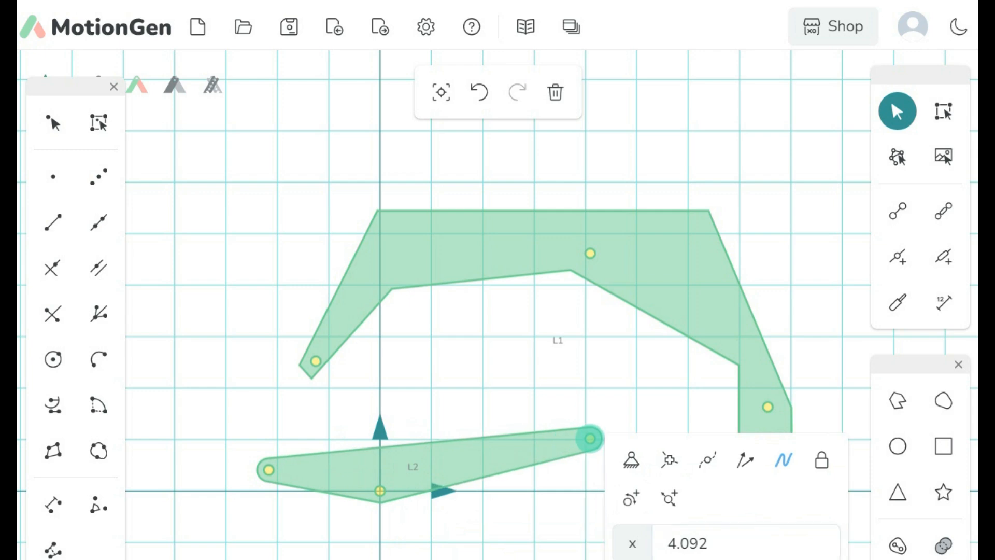
key("Return")
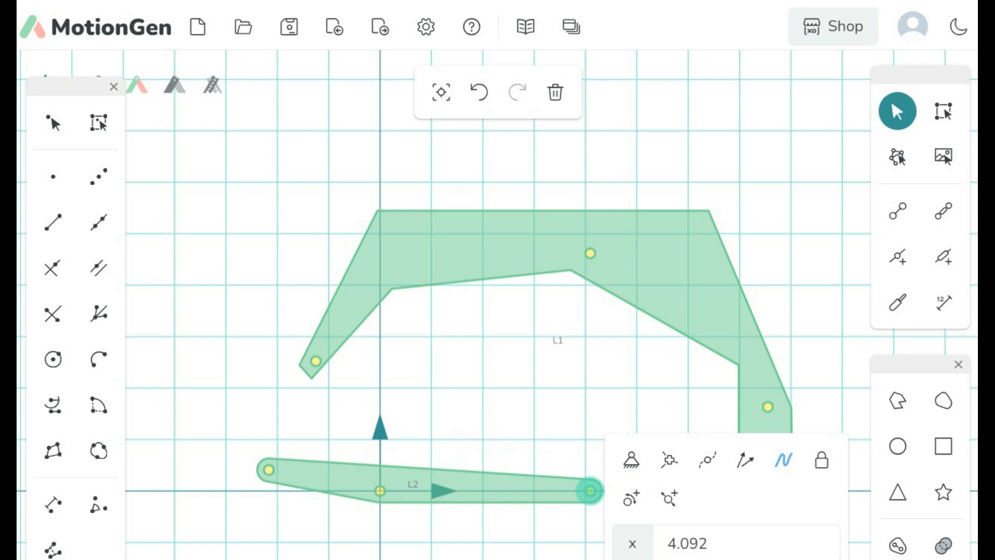
key("Escape")
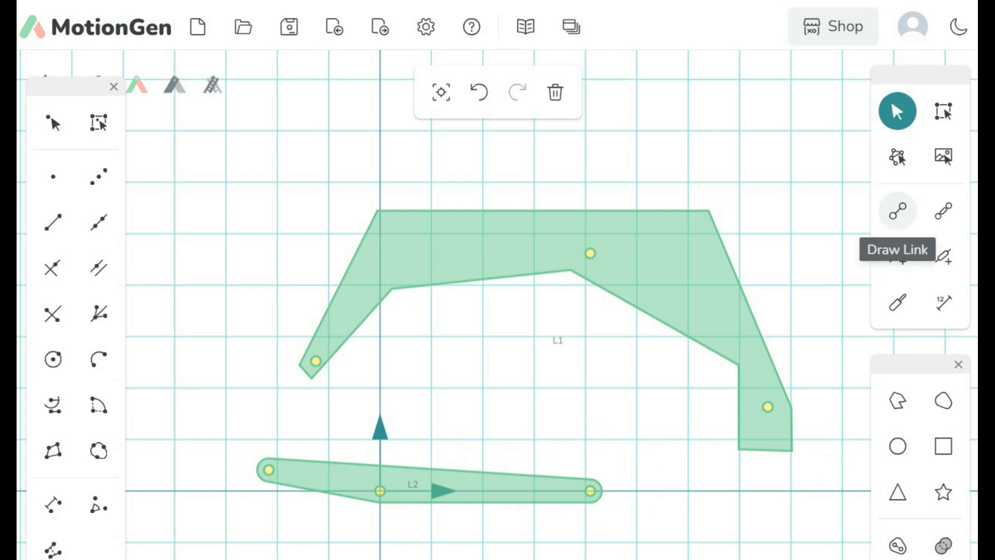
- Draw a vertical link connecting link L1's middle joint to link L2's right end joint
left_click(898, 211)
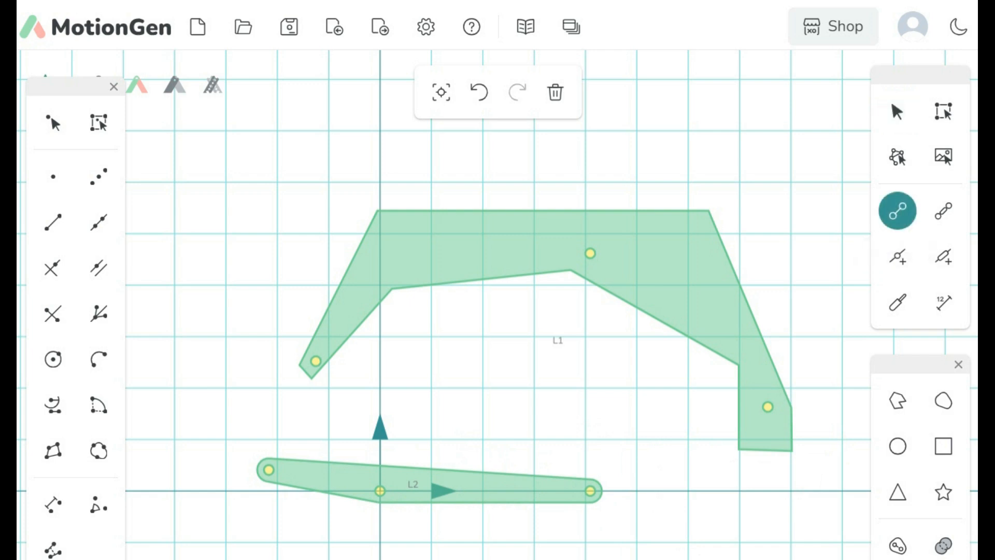
mouse_move(591, 253)
left_mouse_down()
mouse_move(600, 309)
mouse_move(590, 491)
left_mouse_up()
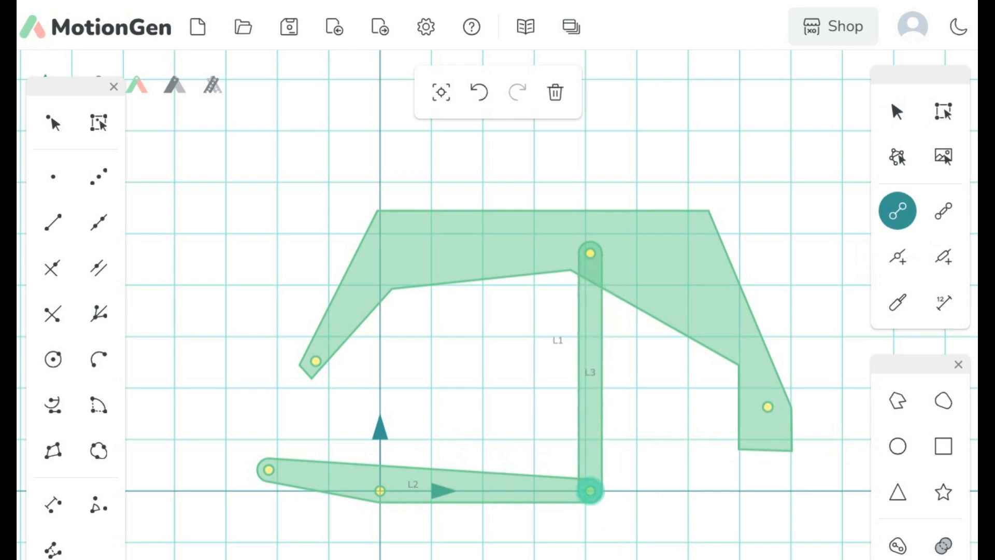
key("Escape")
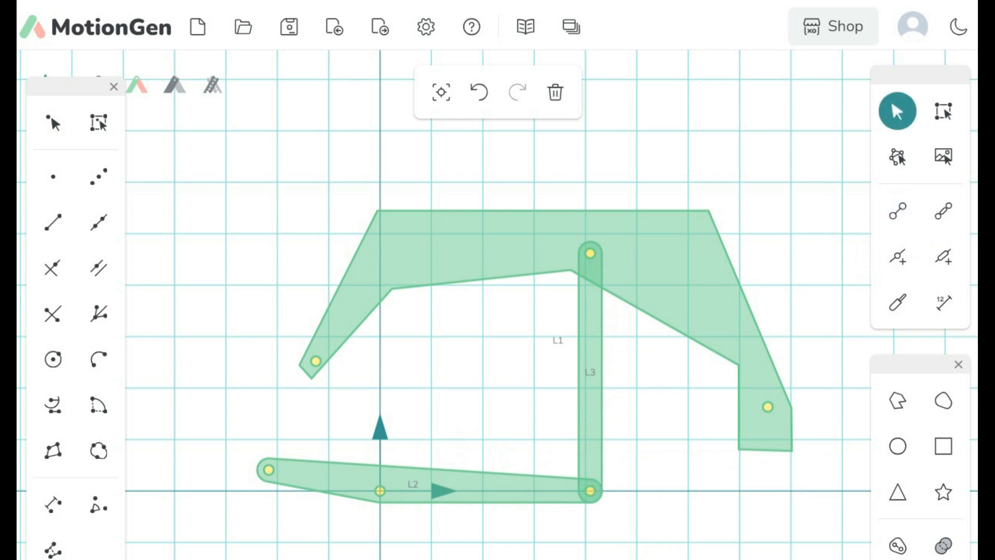
- Ground link L1's lower-right joint and link L2's middle joint at the origin
left_click(768, 407)
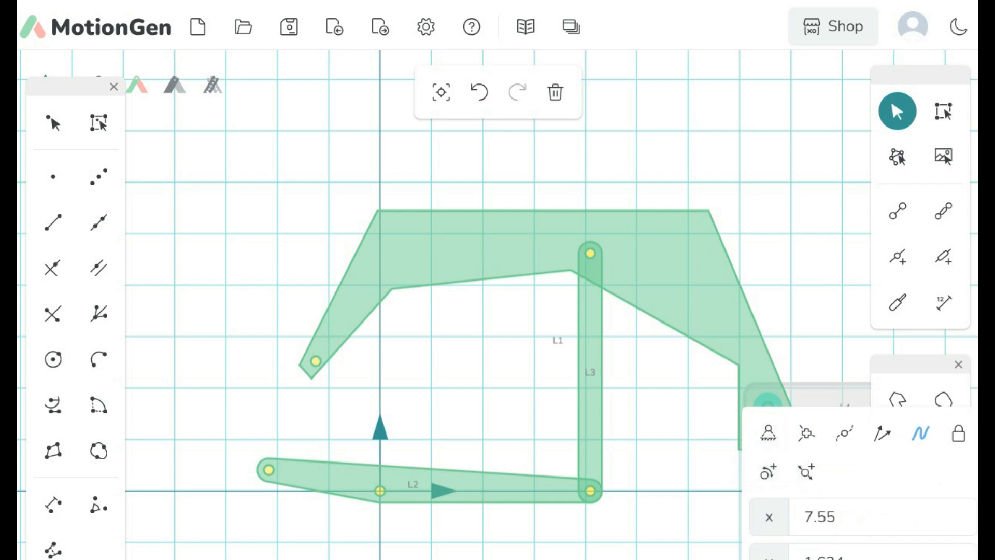
key("Escape")
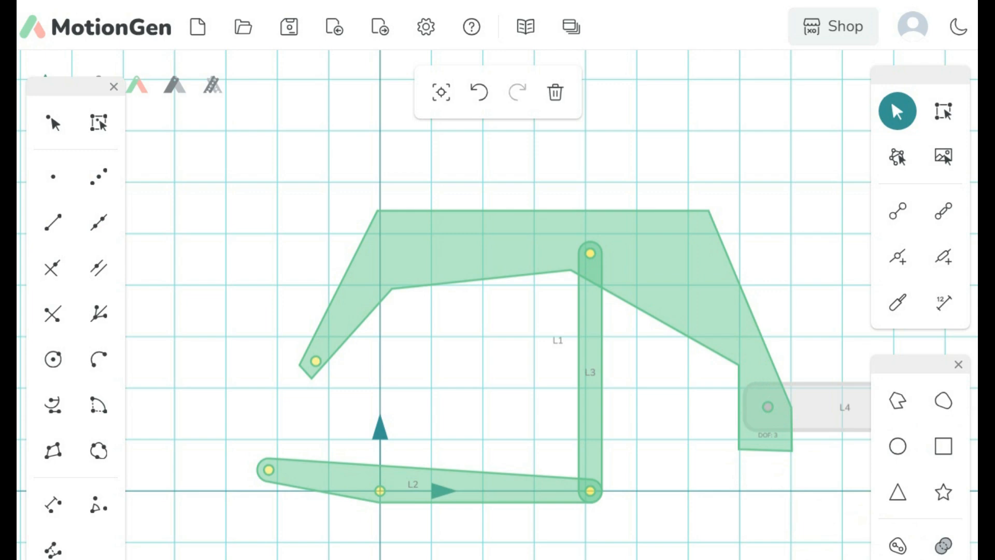
left_click(380, 491)
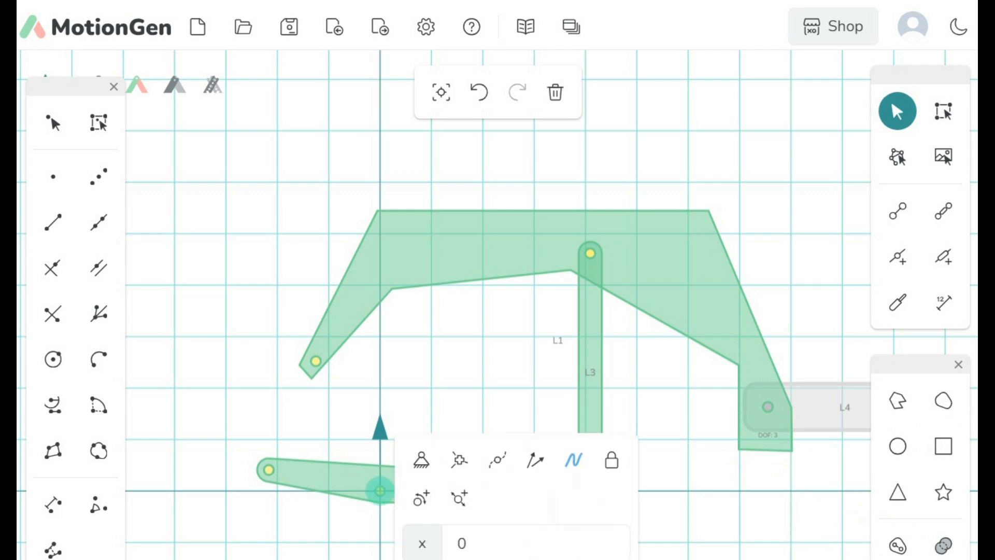
left_click(422, 460)
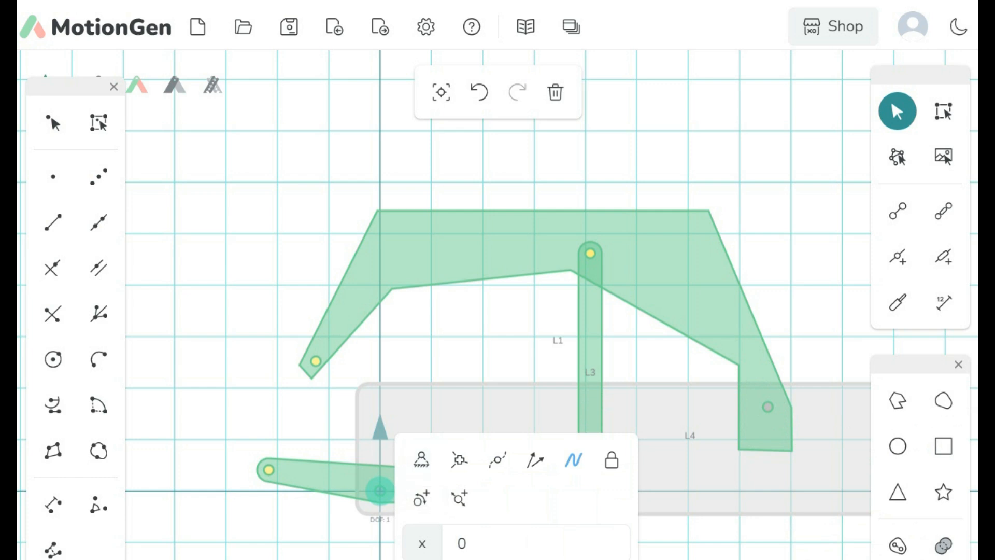
left_click(482, 342)
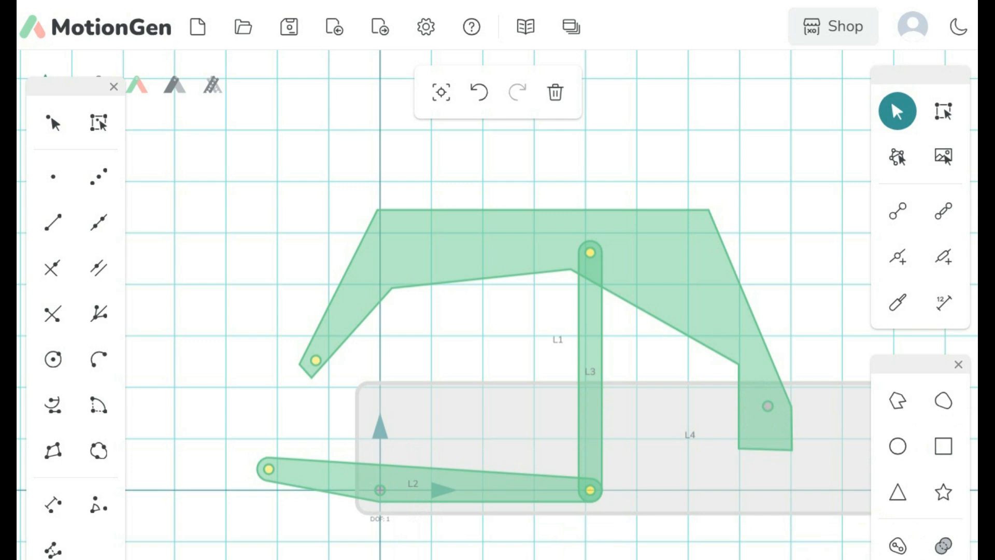
- Add a linear actuator at link L2's left end joint and move its free end to just above that joint
left_click(269, 470)
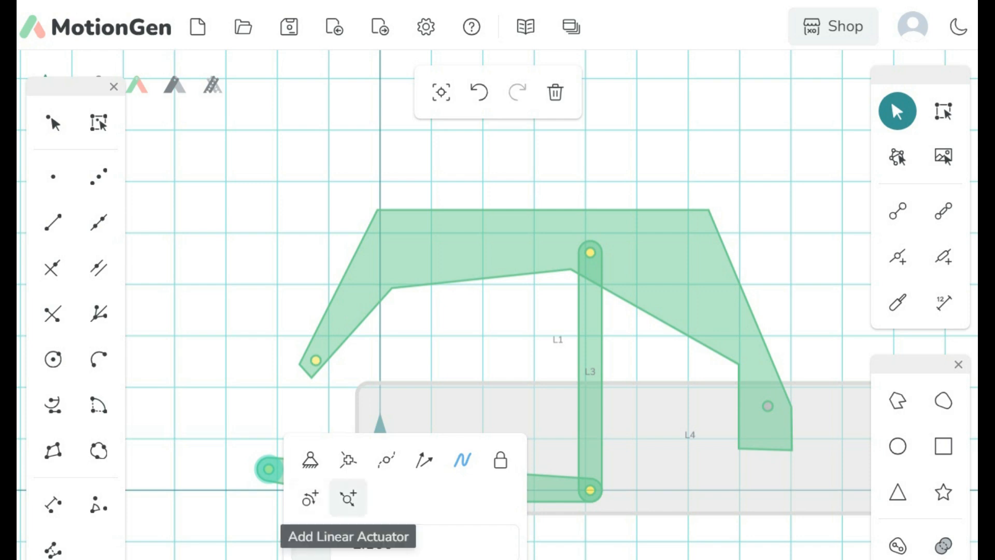
left_click(347, 497)
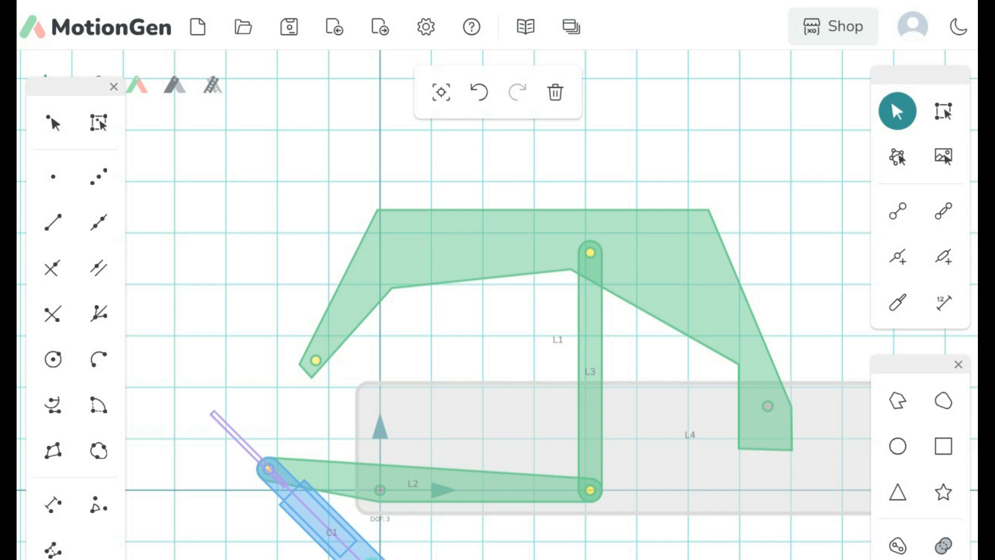
left_click_drag(371, 559, 268, 427)
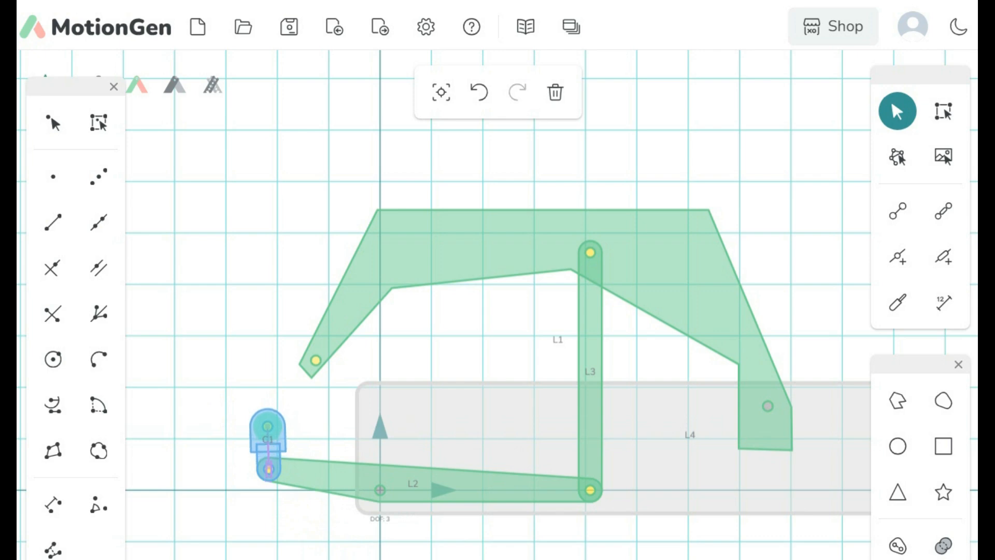
- Check the coordinates of actuator C1's upper joint, then set the actuator's stroke to 0.151
left_click_drag(322, 425, 521, 332)
scroll(337, 314, "down", 1)
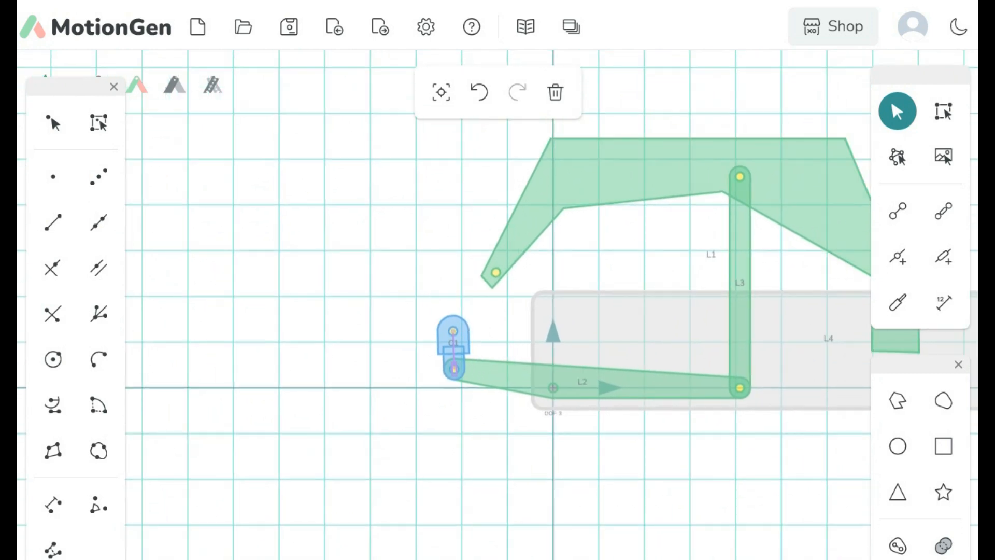
scroll(337, 315, "up", 3)
scroll(337, 317, "up", 2)
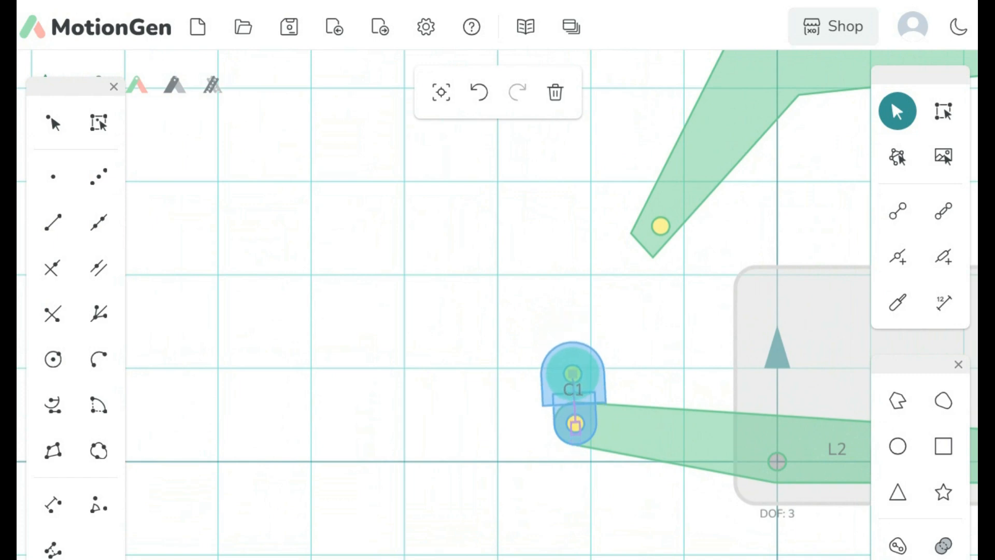
left_click(574, 373)
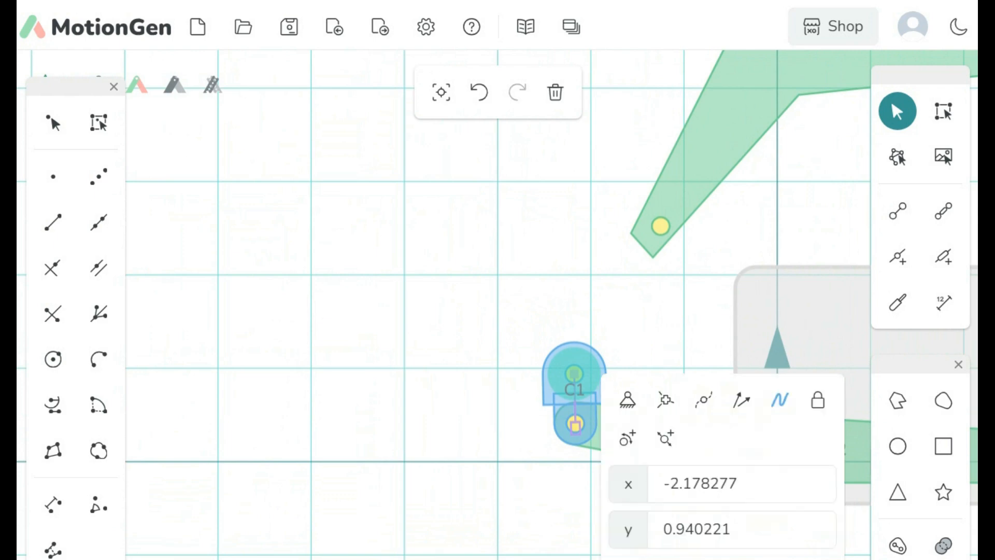
key("Escape")
left_click(577, 393)
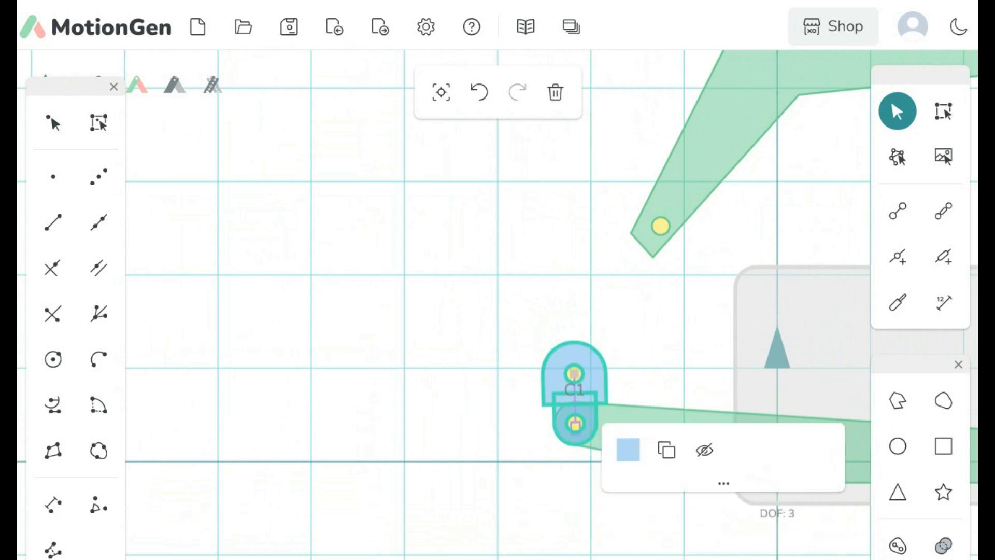
left_click(723, 484)
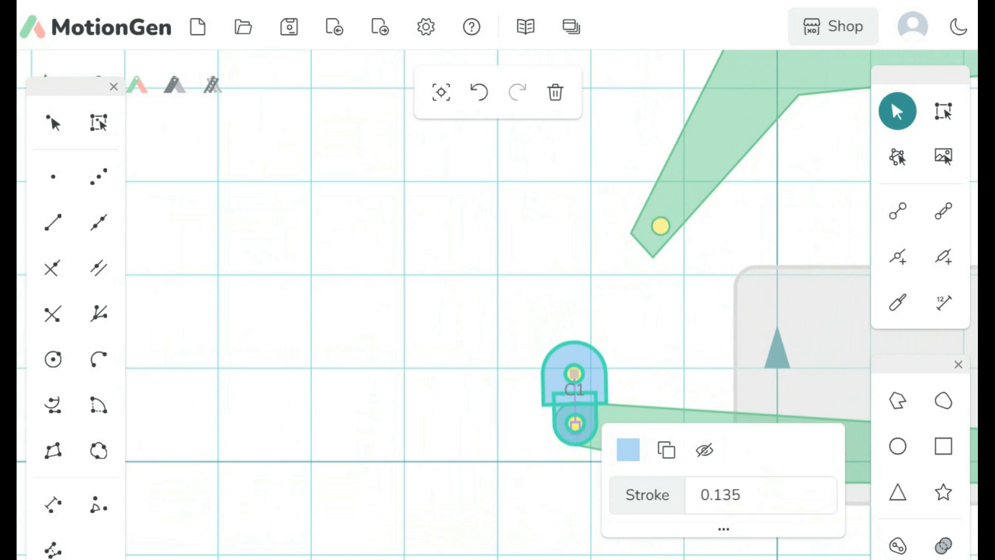
left_click_drag(743, 495, 698, 495)
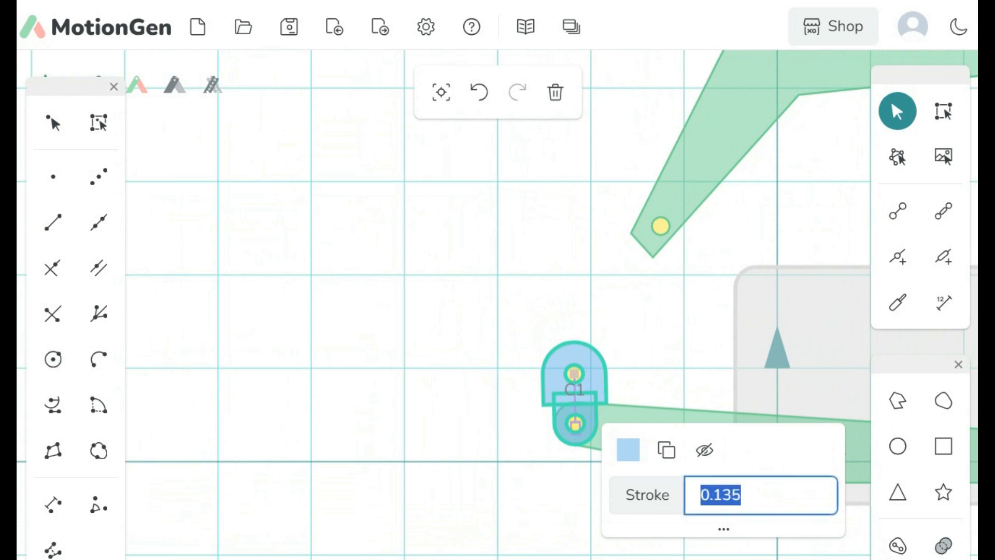
key("BackSpace")
type("0.151")
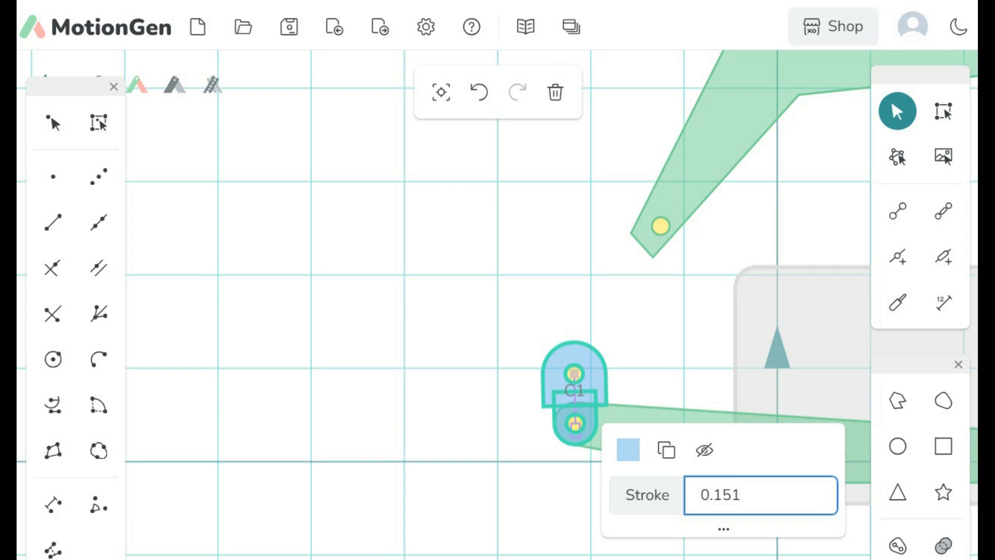
key("Return")
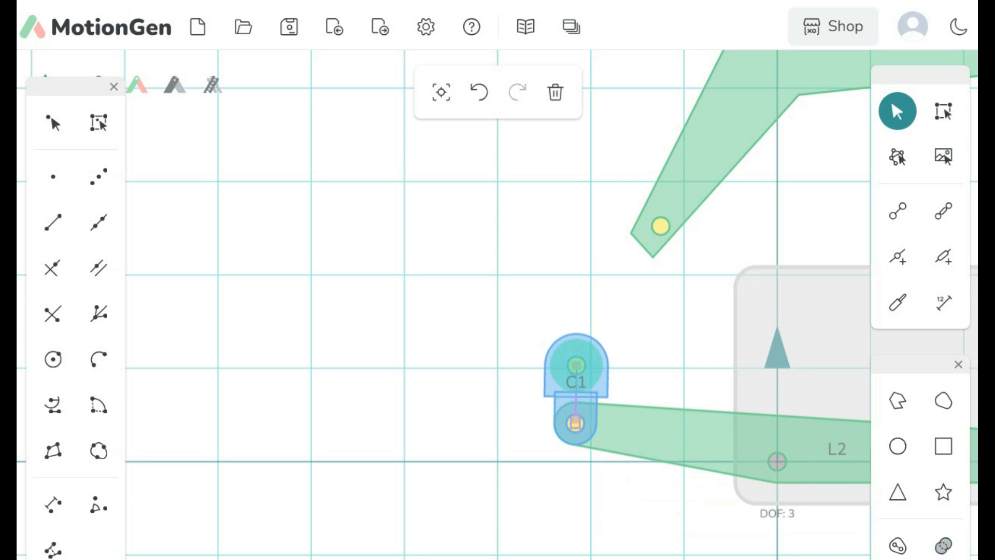
- Adjust actuator C1's length by moving its upper joint vertically above link L2's left end, ending with a stroke of 0.274
left_click(575, 366)
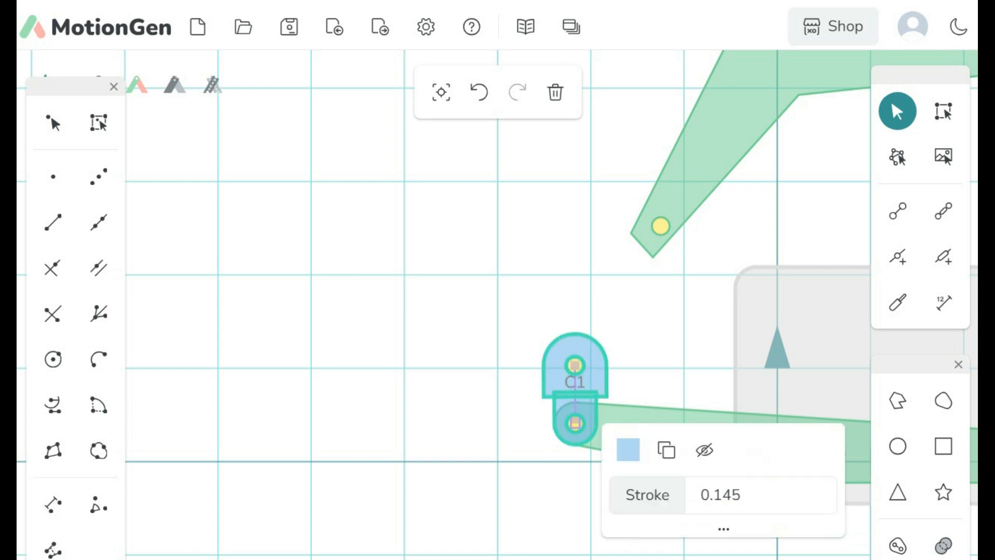
left_click_drag(575, 365, 576, 334)
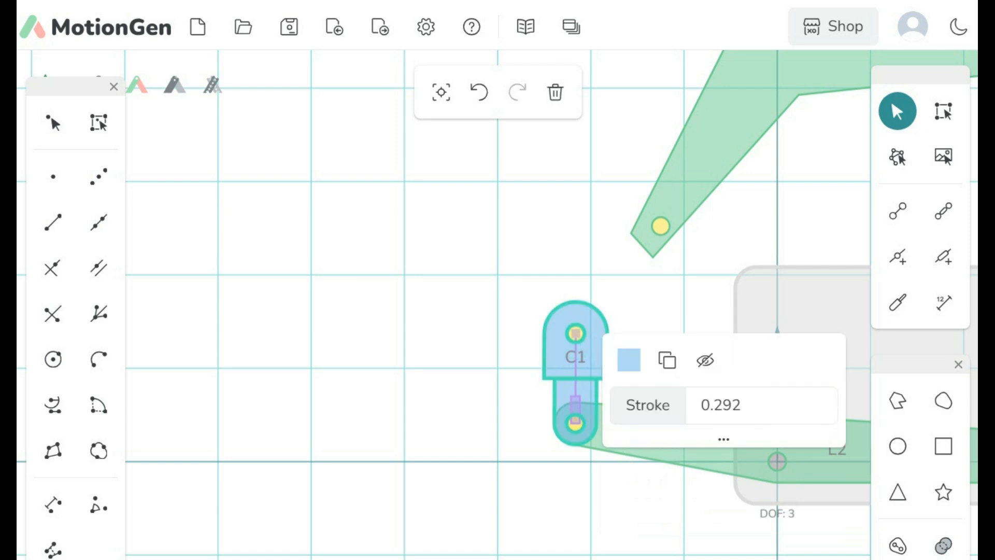
left_click_drag(576, 334, 575, 343)
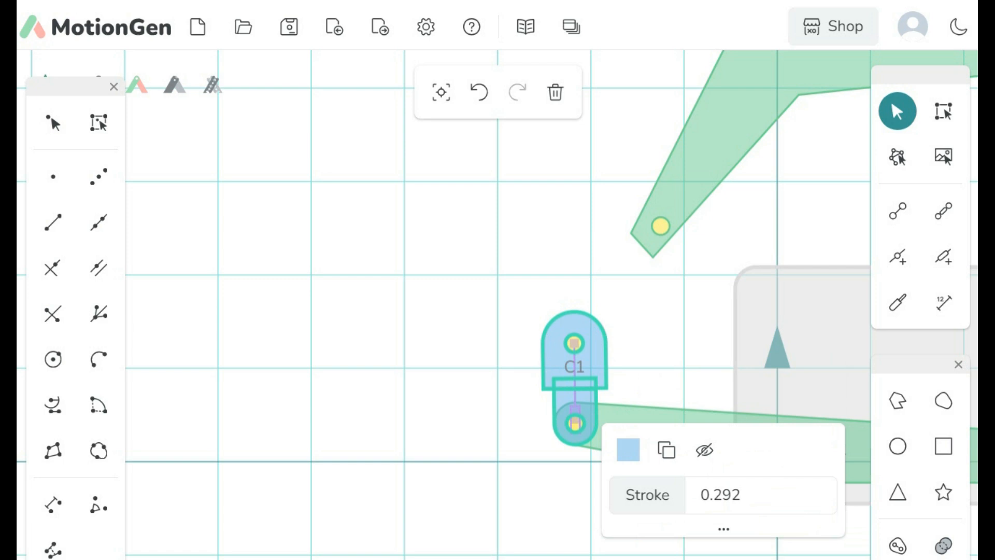
key("Escape")
left_click_drag(574, 343, 574, 354)
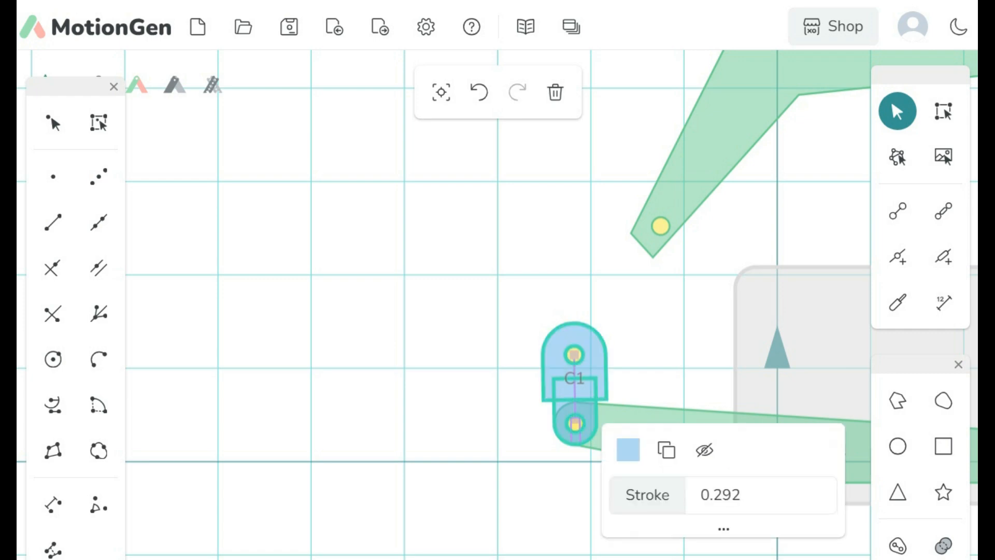
key("Escape")
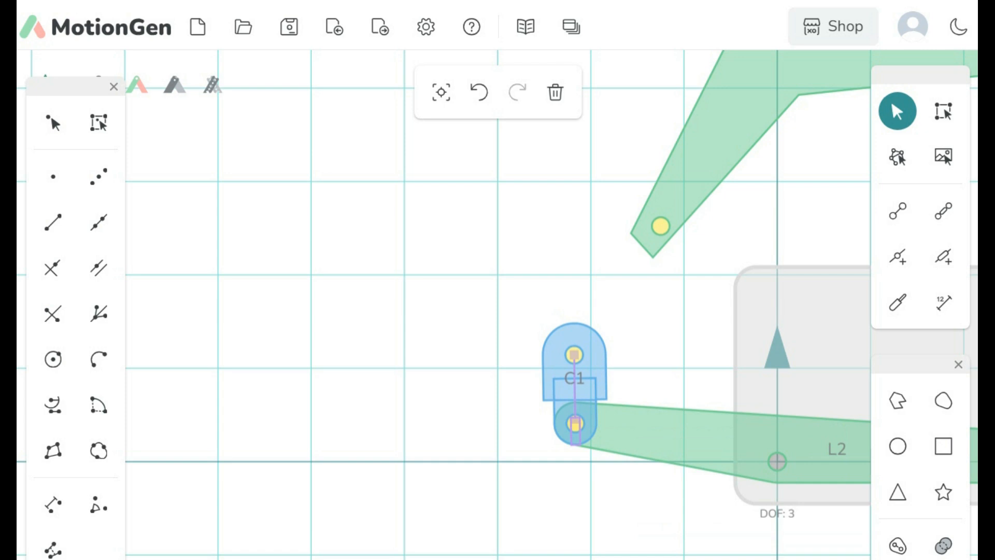
left_click(574, 354)
left_click_drag(574, 355, 573, 360)
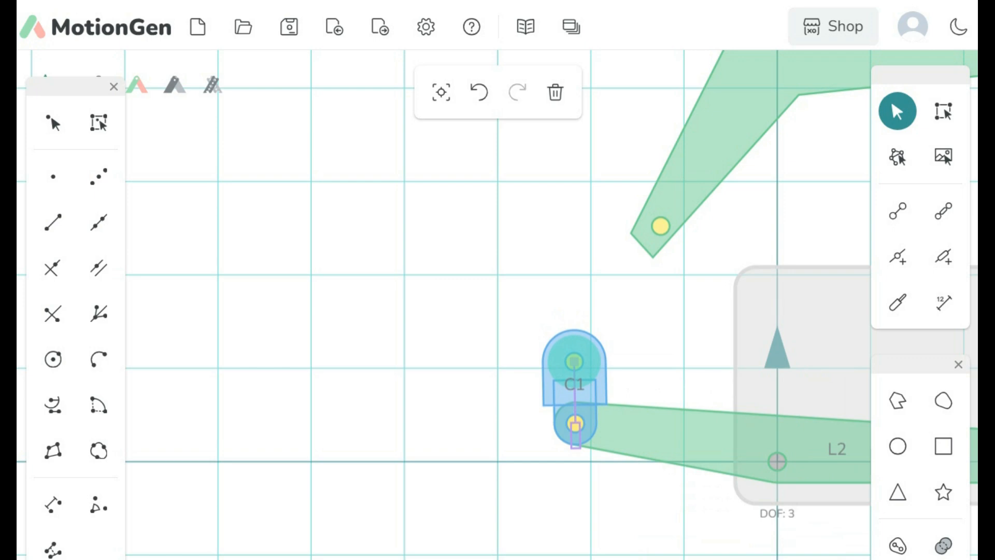
left_click_drag(574, 361, 574, 360)
left_click(575, 391)
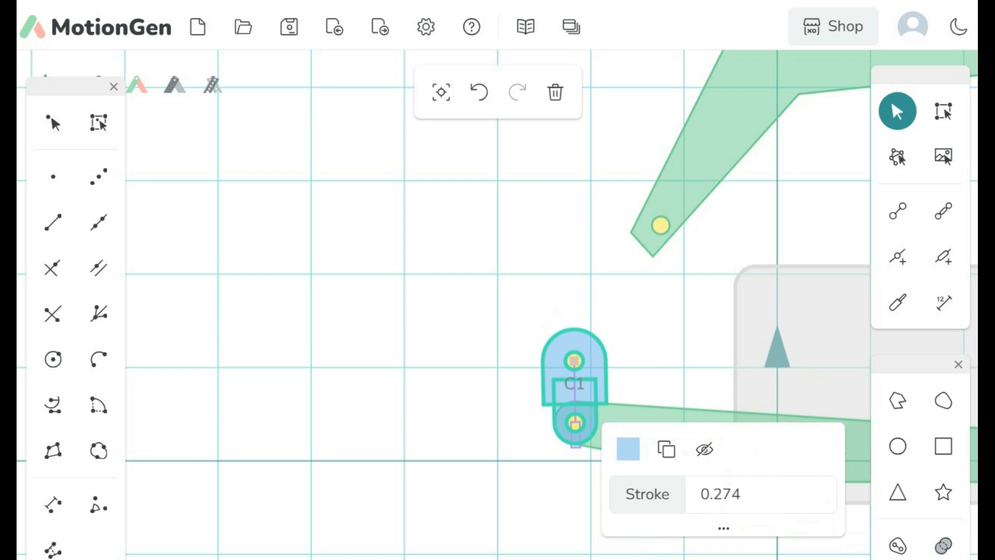
scroll(490, 209, "down", 5)
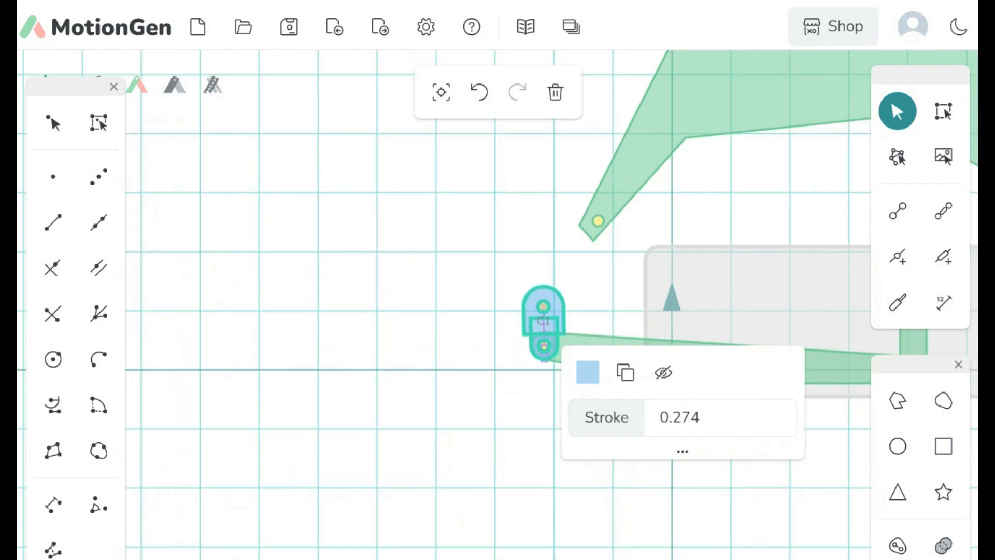
scroll(490, 207, "down", 3)
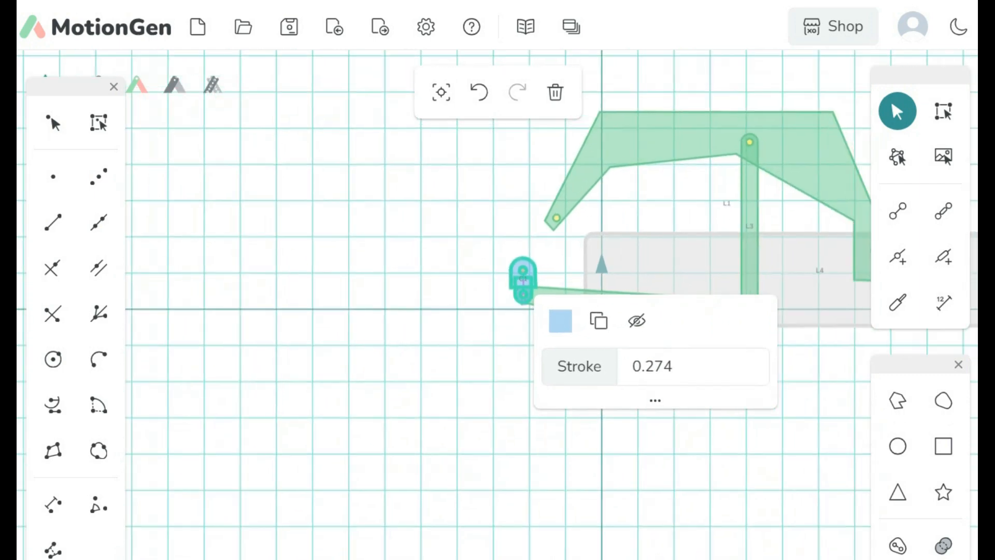
mouse_move(518, 440)
left_mouse_down()
mouse_move(330, 477)
mouse_move(284, 479)
mouse_move(288, 469)
left_mouse_up()
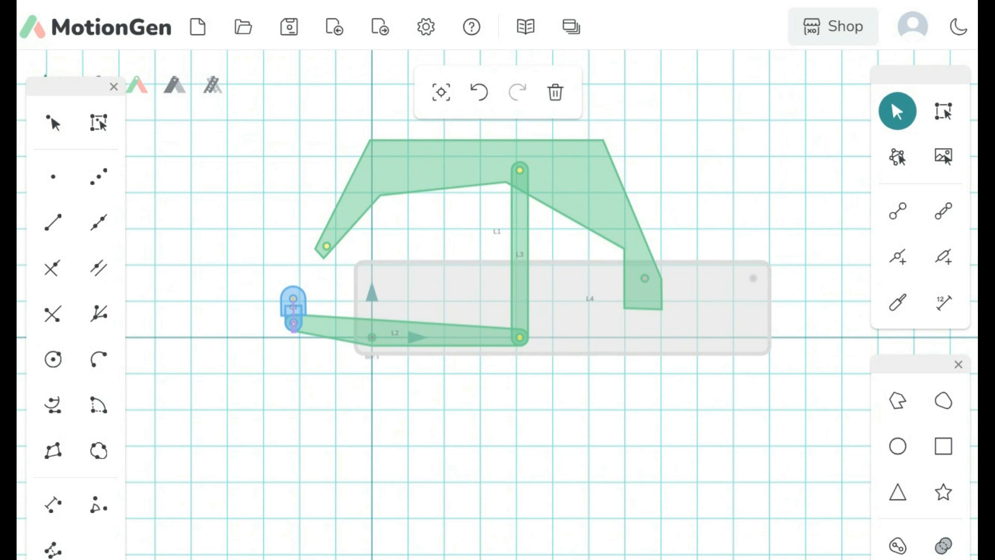
- Move actuator C1's free joint to below link L2's left end, at about (-2.108, -1.784)
left_click(372, 338)
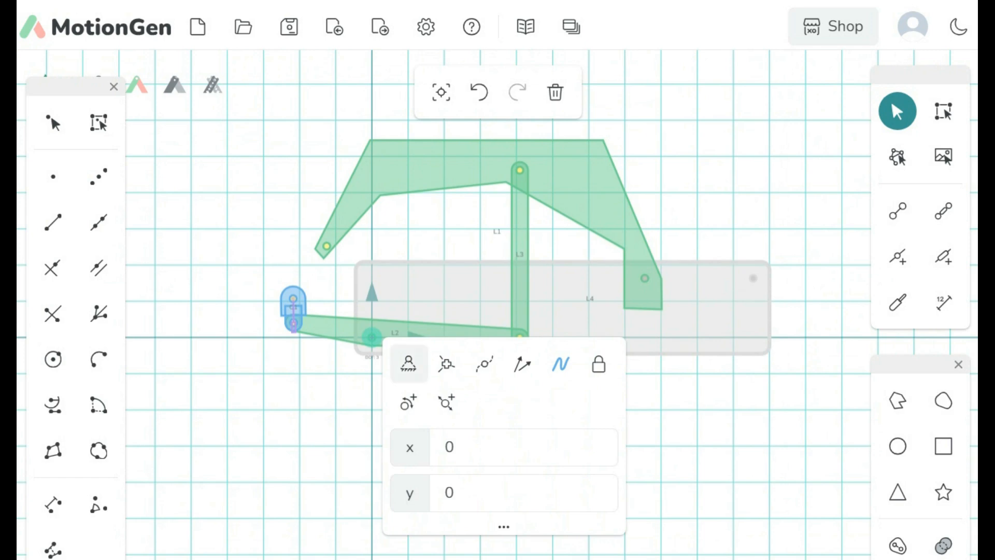
key("Escape")
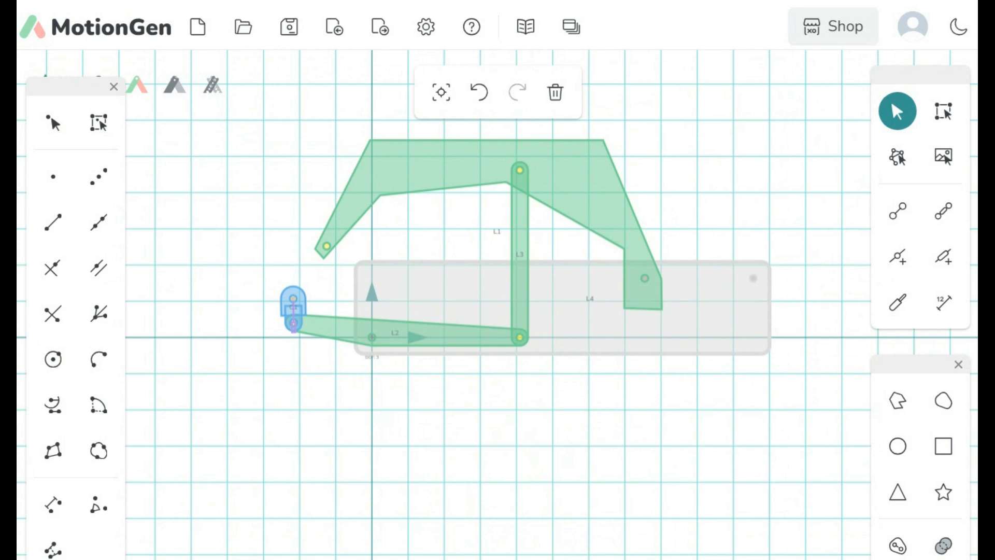
left_click_drag(293, 299, 294, 223)
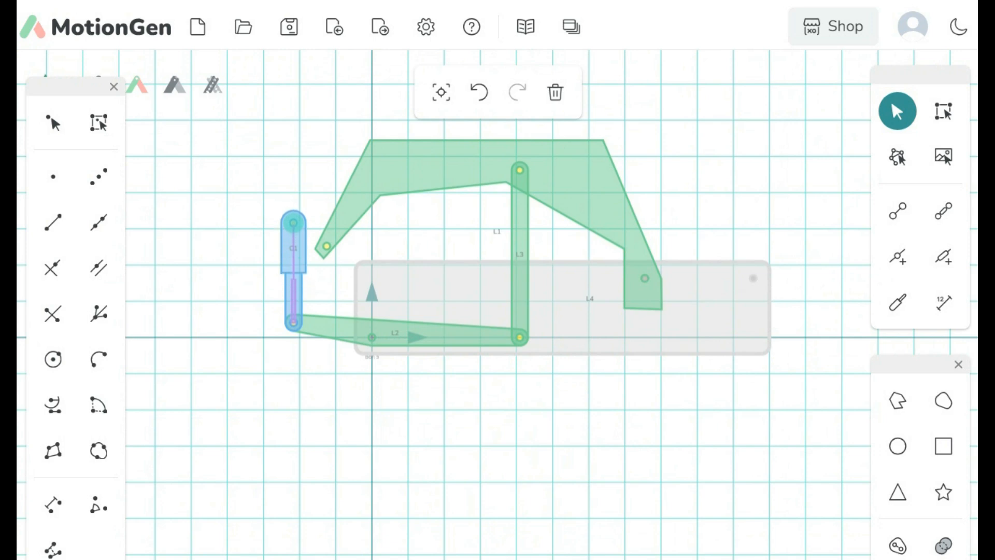
left_click_drag(294, 223, 296, 402)
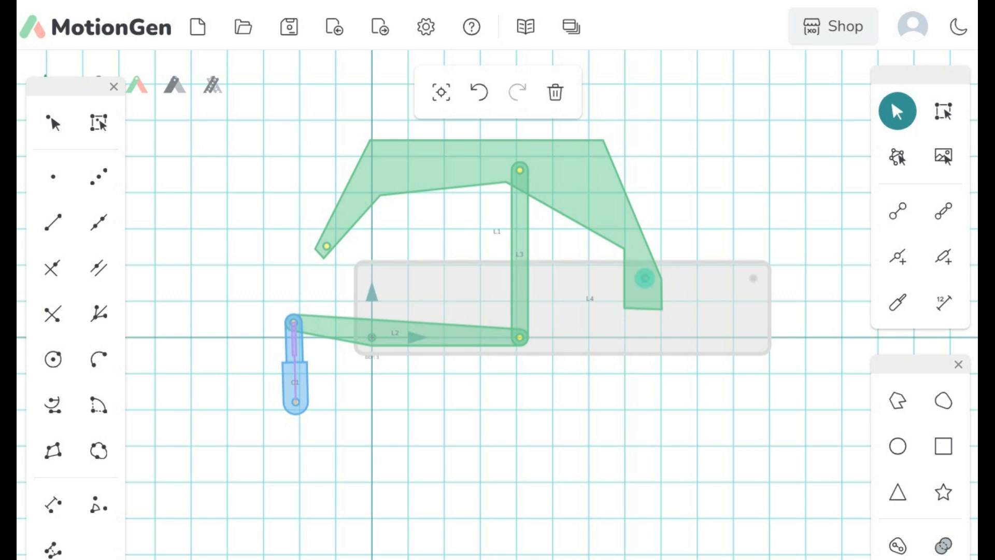
- Check L1's lower-right joint, the joint connecting L2 and L3, and the origin joint, and ground actuator C1's lower joint
left_click(645, 279)
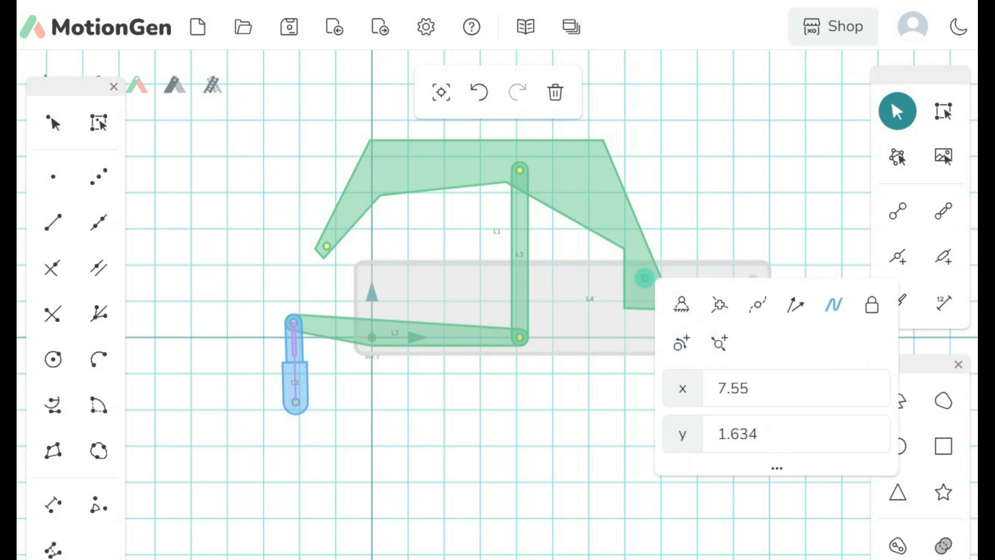
key("Escape")
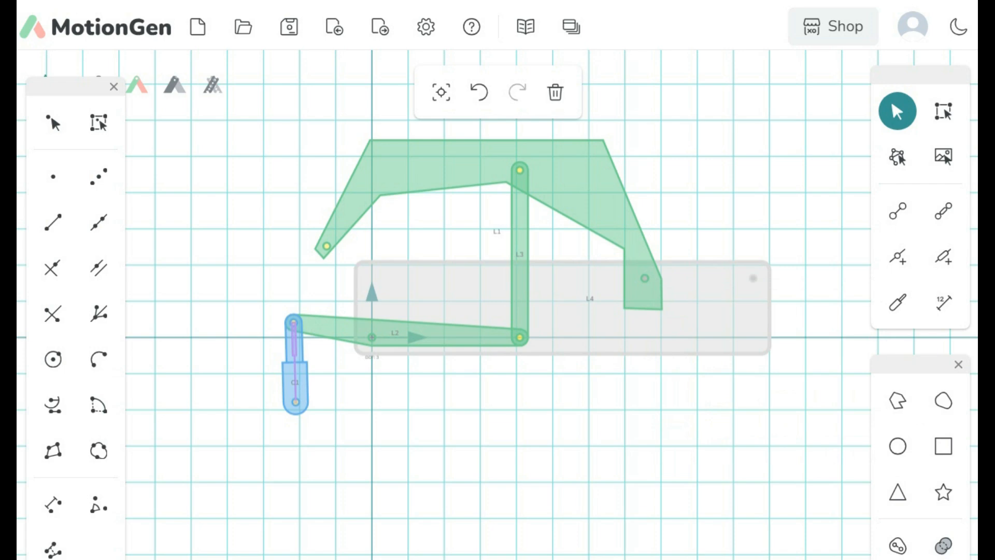
left_click(520, 338)
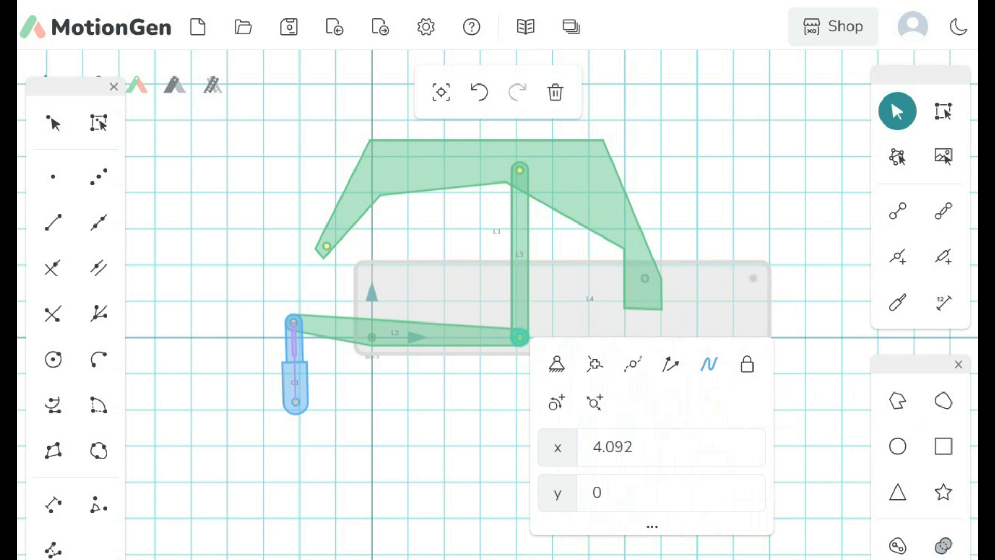
key("Escape")
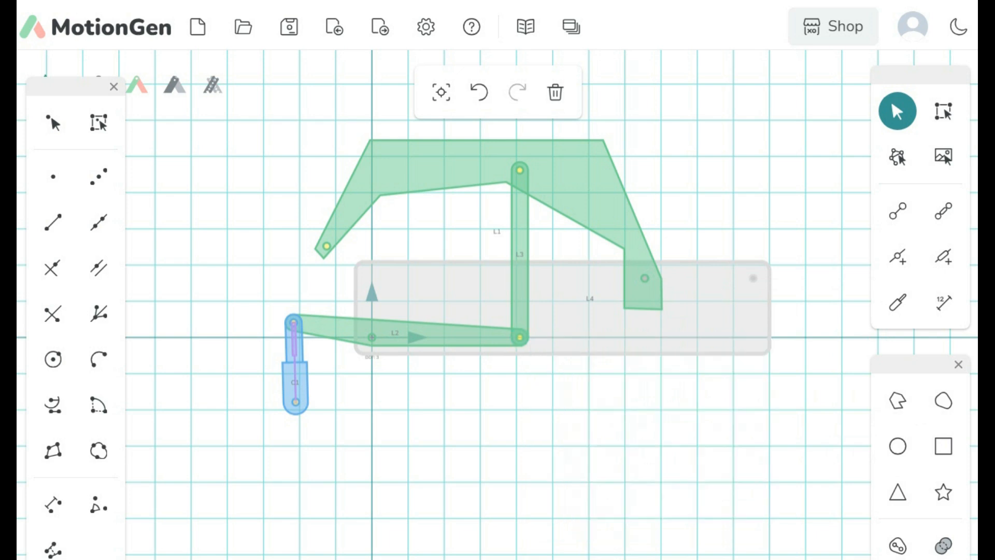
left_click(373, 337)
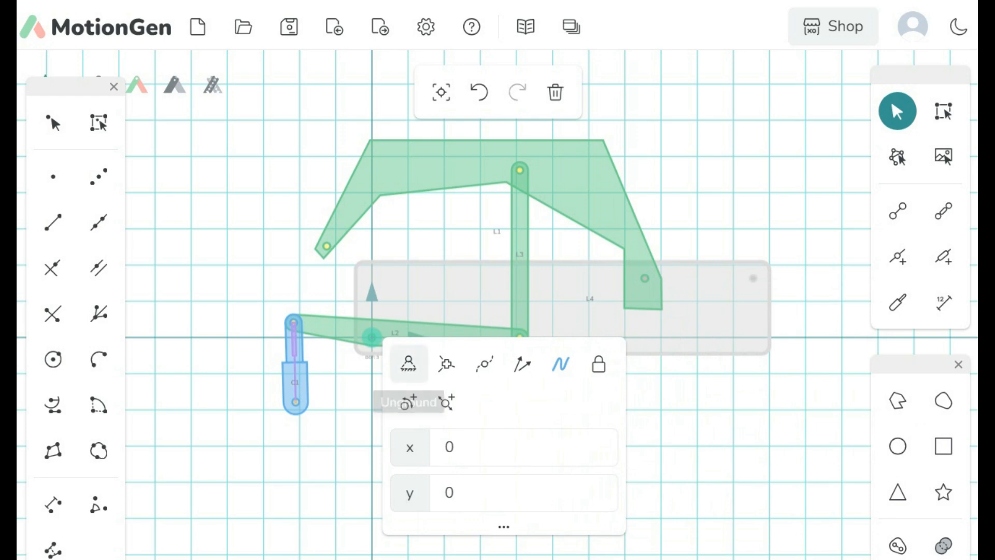
key("Escape")
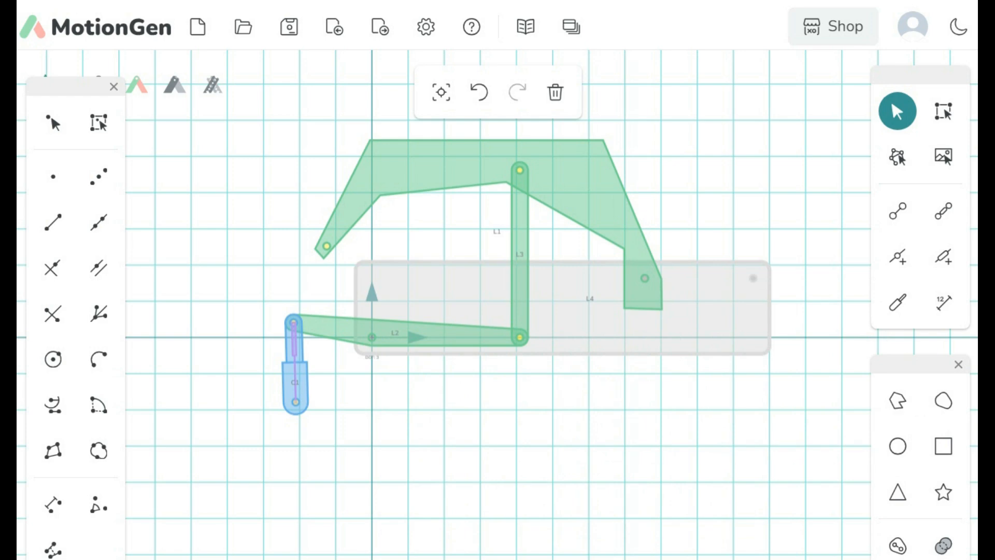
left_click(295, 402)
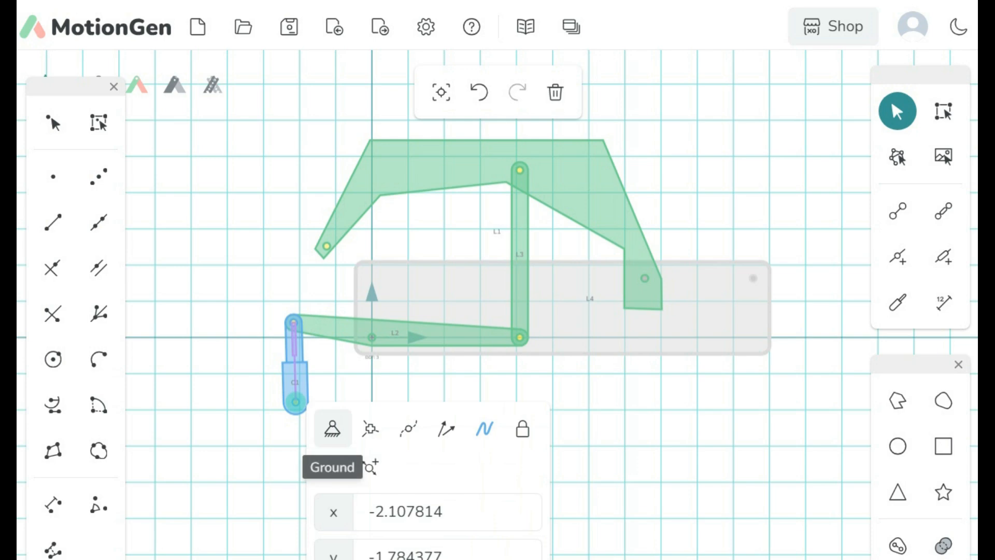
left_click(332, 429)
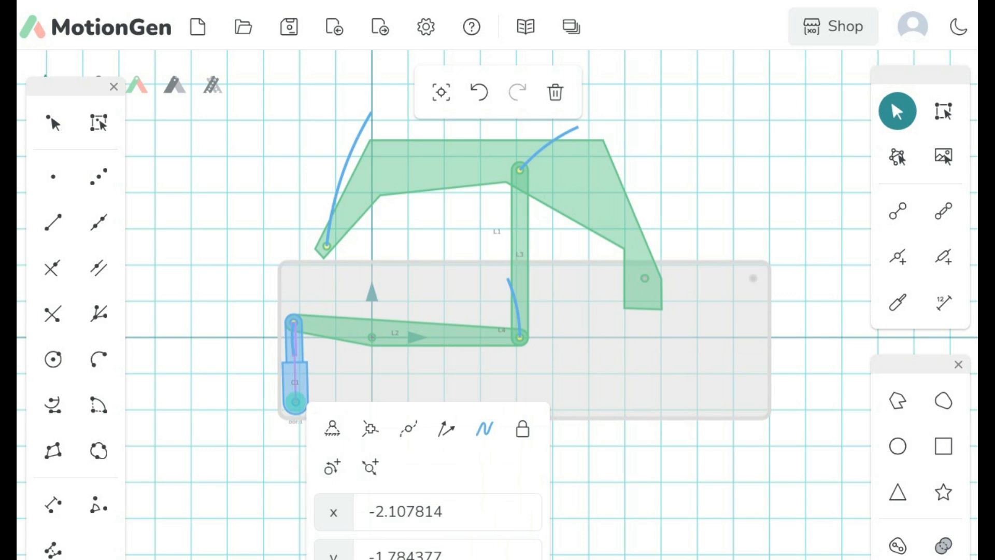
key("Escape")
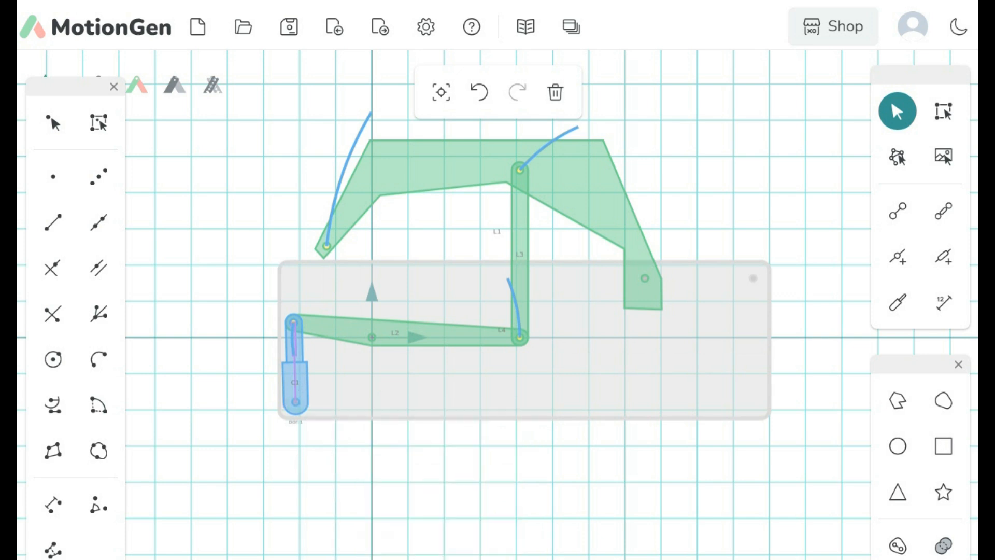
- Move actuator C1's grounded joint to just above link L2's left end, at about (-2.15, 1.205), and check its stroke
left_click_drag(296, 401, 294, 294)
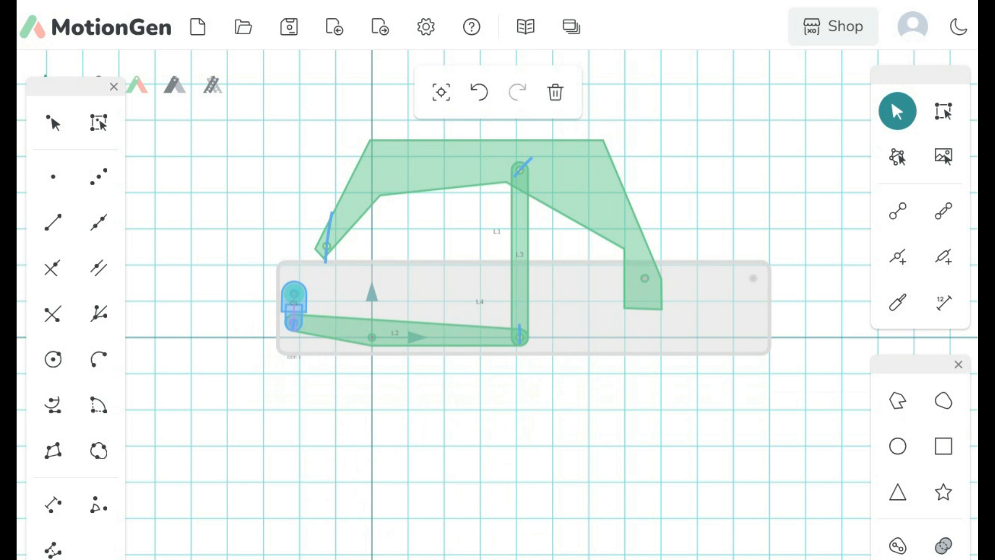
left_click(295, 294)
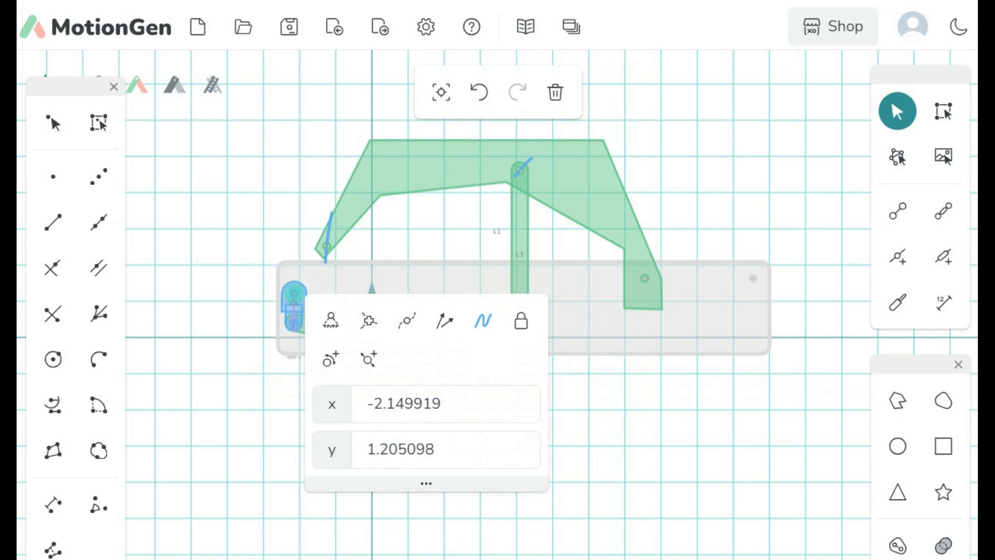
left_click(426, 483)
left_click(426, 392)
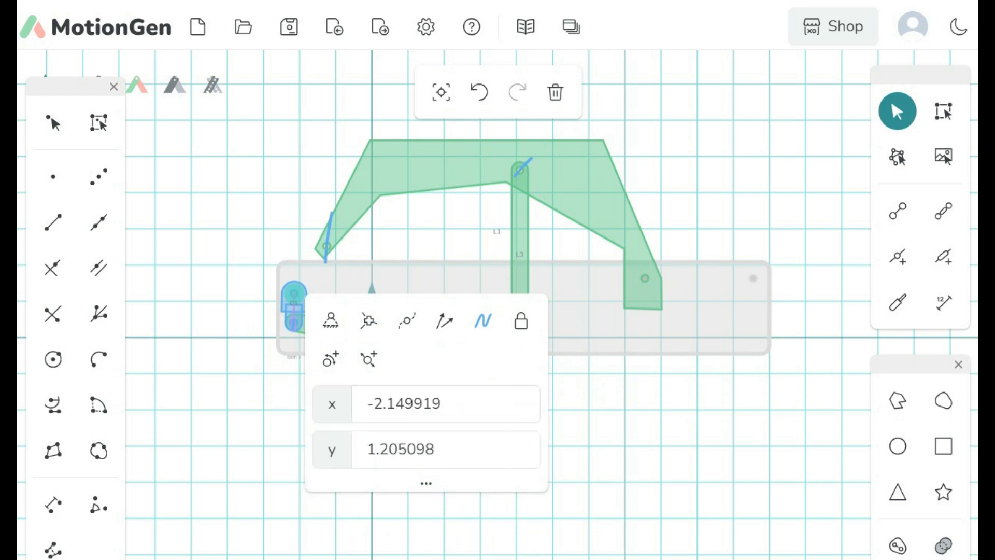
left_click(648, 425)
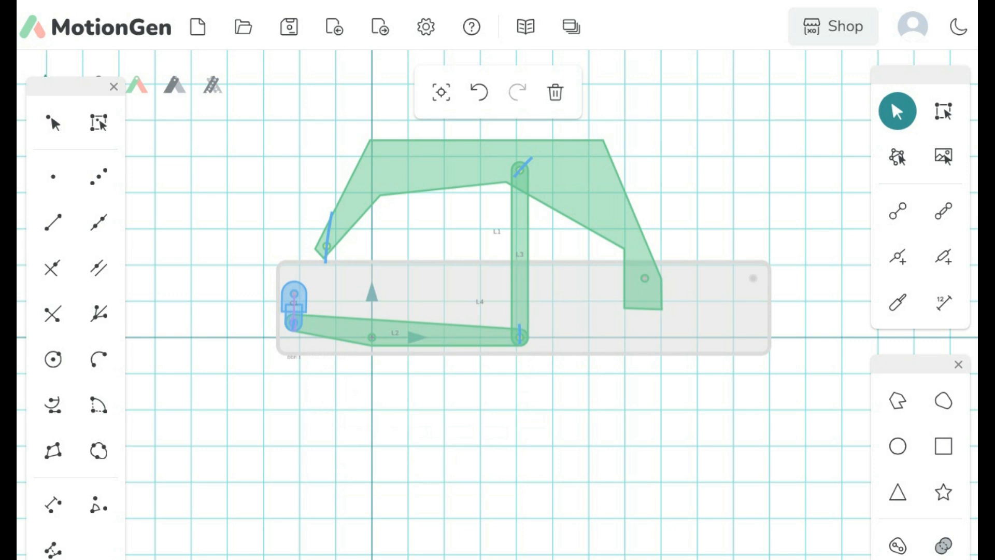
left_click(294, 294)
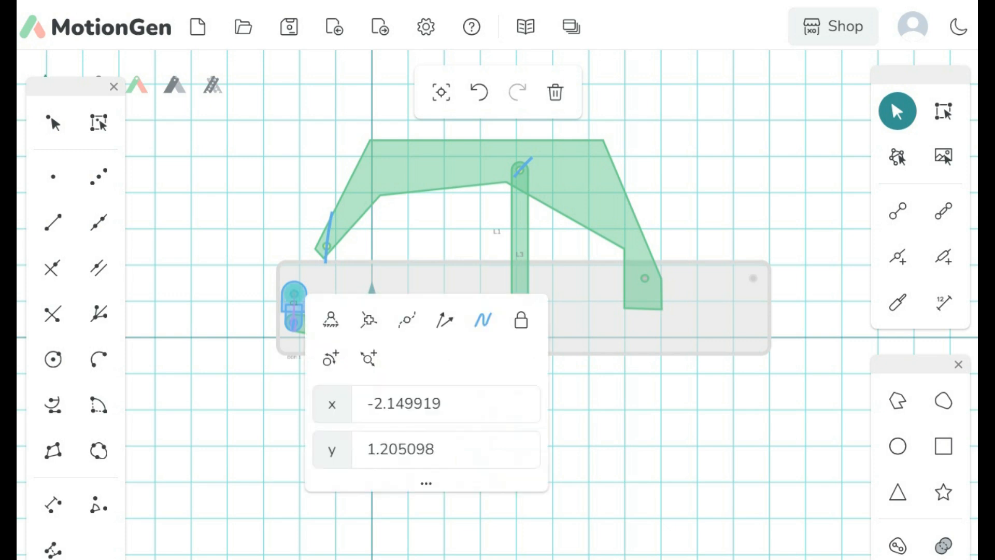
left_click(294, 309)
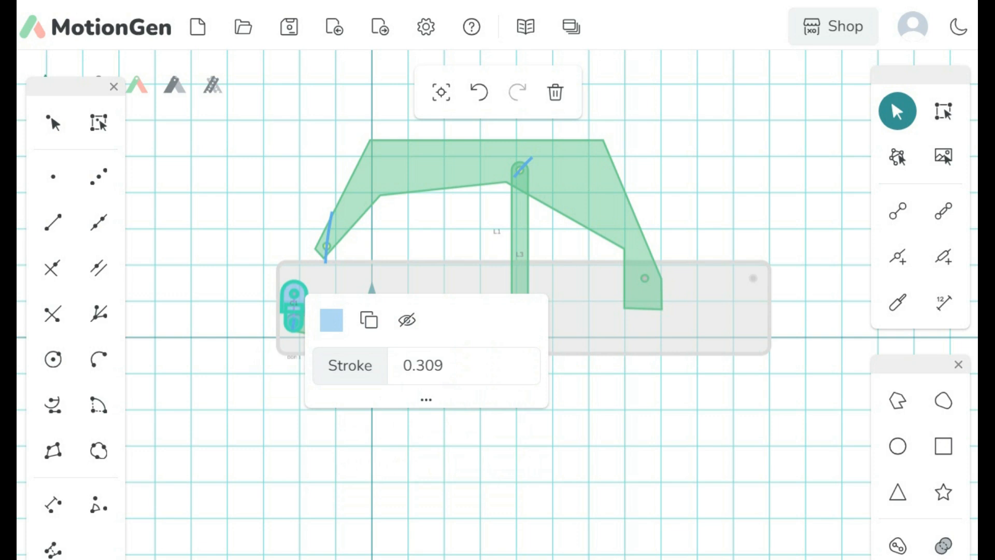
key("Escape")
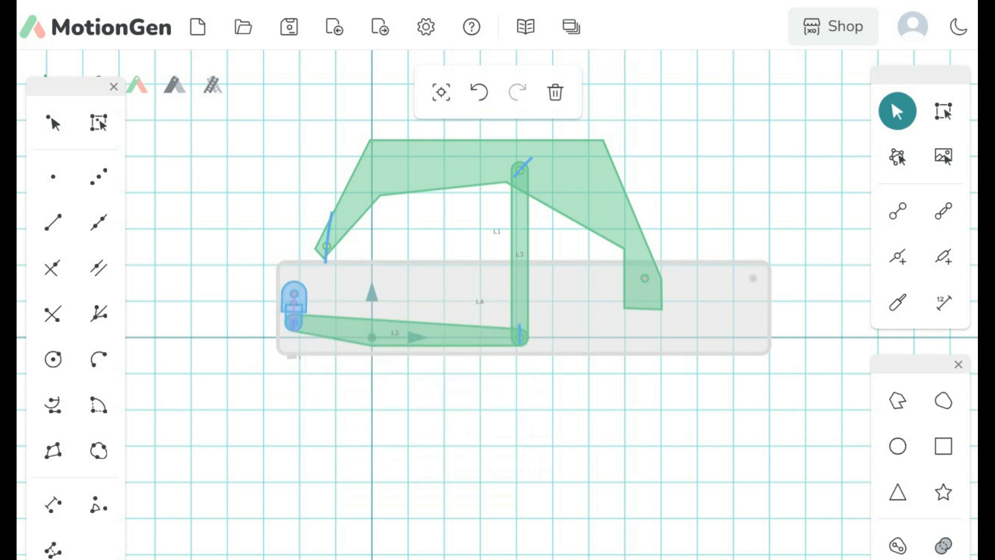
- Lower actuator C1's grounded joint slightly toward link L2's left end to give a stroke of 0.241
scroll(438, 444, "up", 5)
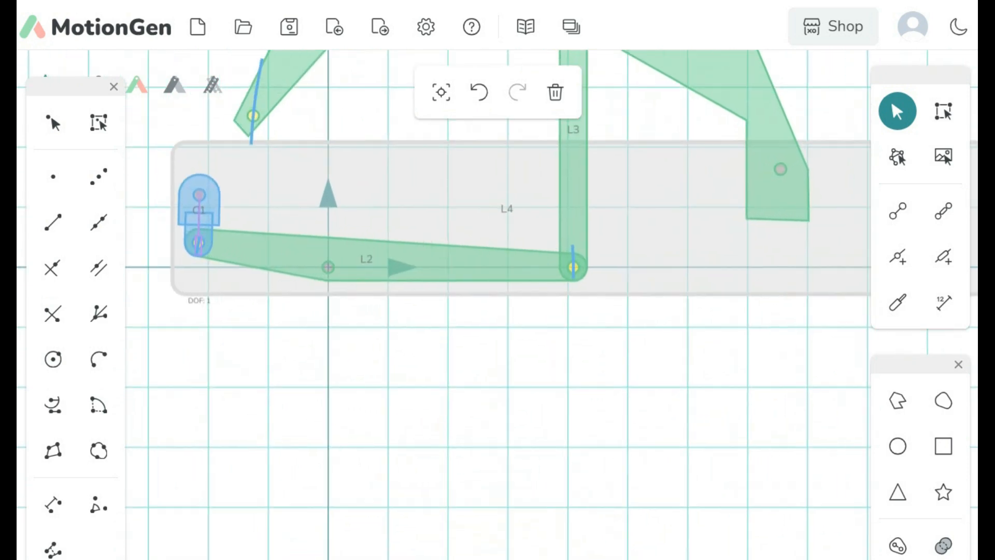
left_click_drag(415, 394, 532, 473)
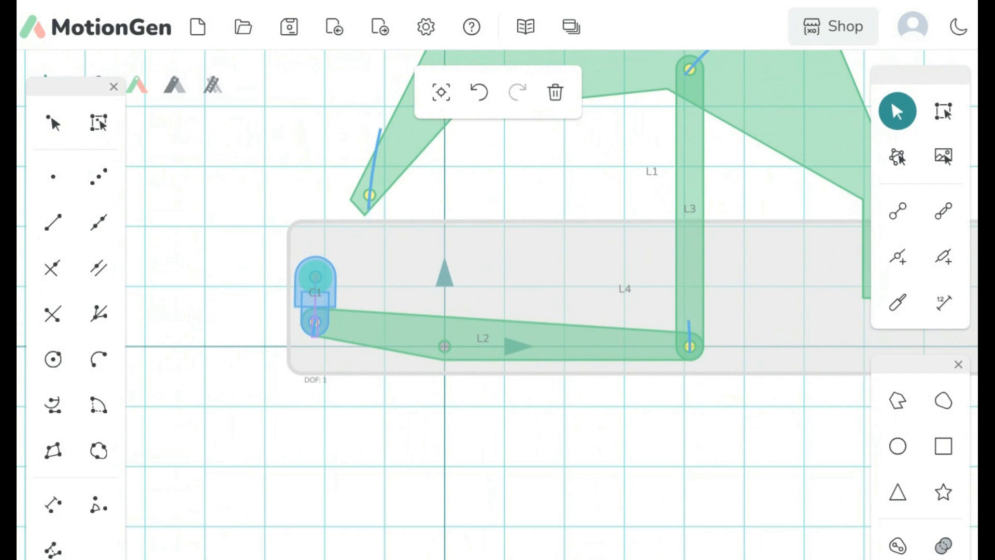
left_click(316, 278)
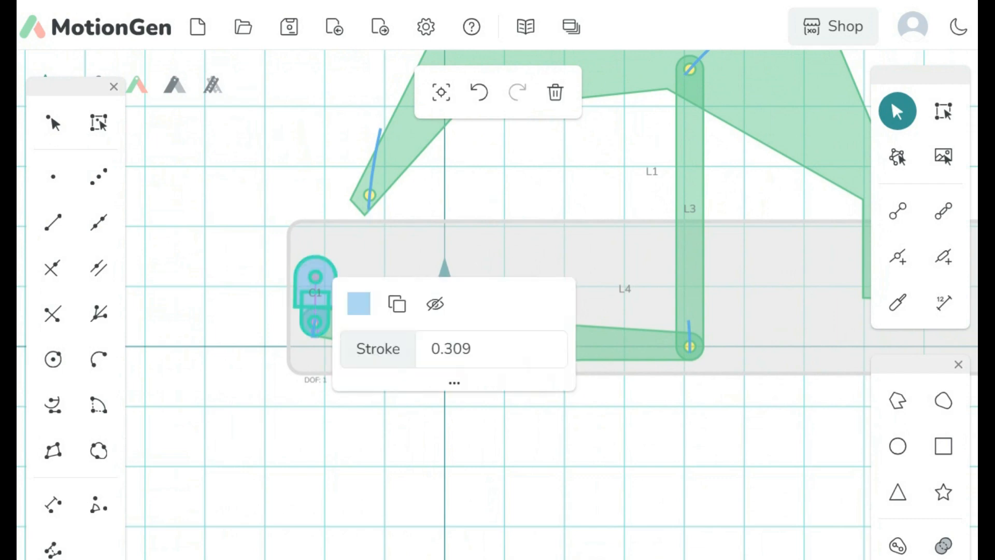
left_click_drag(414, 446, 418, 444)
left_click(317, 293)
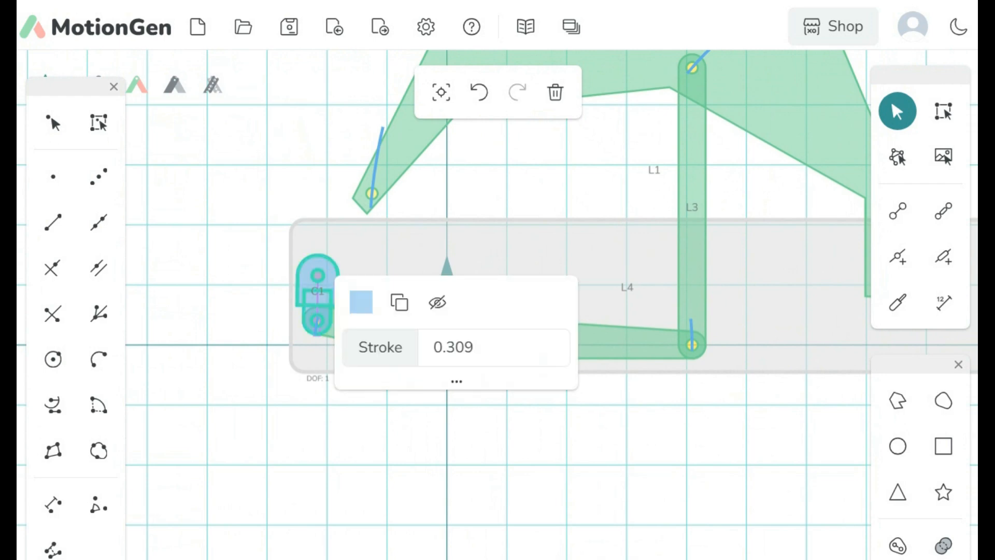
key("Escape")
left_click_drag(318, 276, 317, 283)
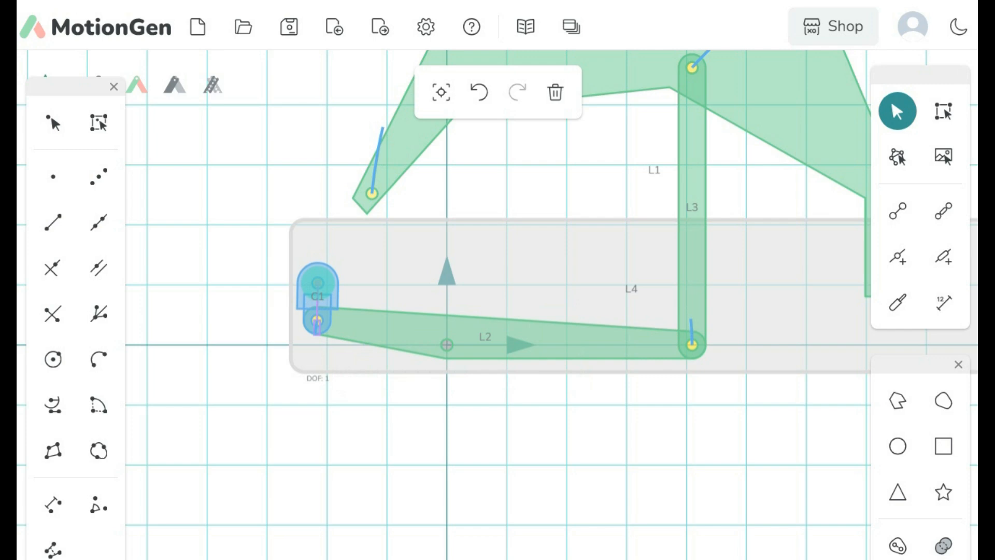
left_click(317, 300)
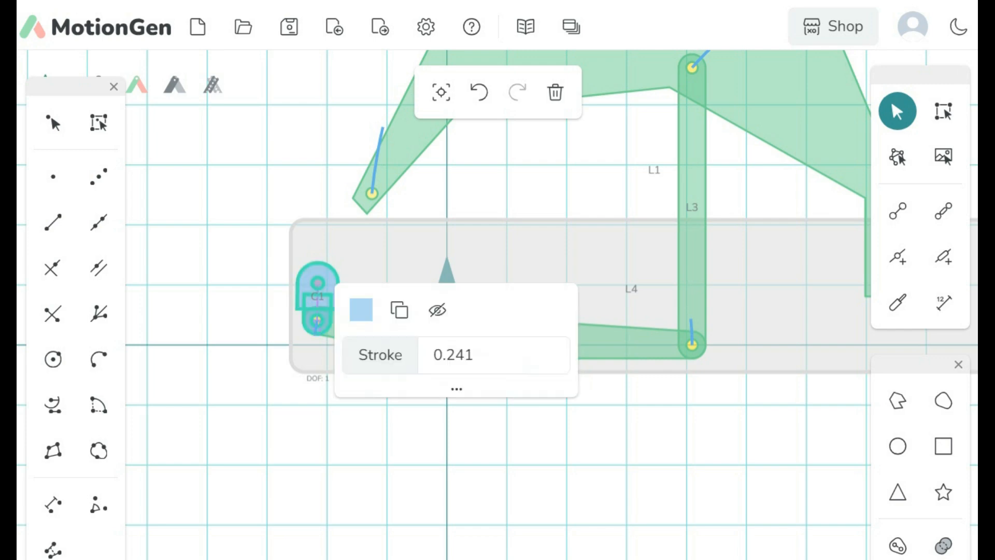
left_click_drag(415, 445, 419, 448)
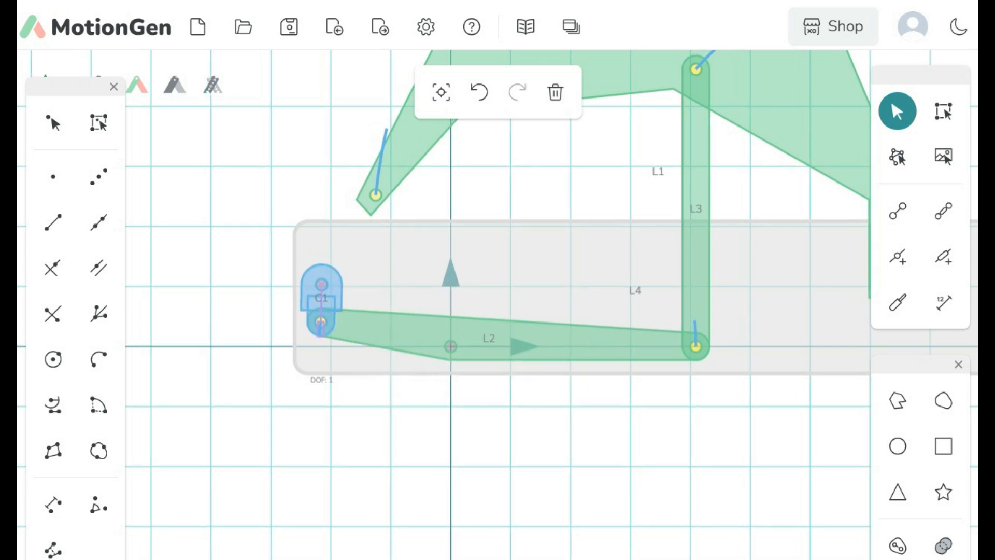
- Frame the whole mechanism and watch how the links move as actuator C1 drives L2
scroll(451, 460, "up", 2)
scroll(451, 460, "down", 4)
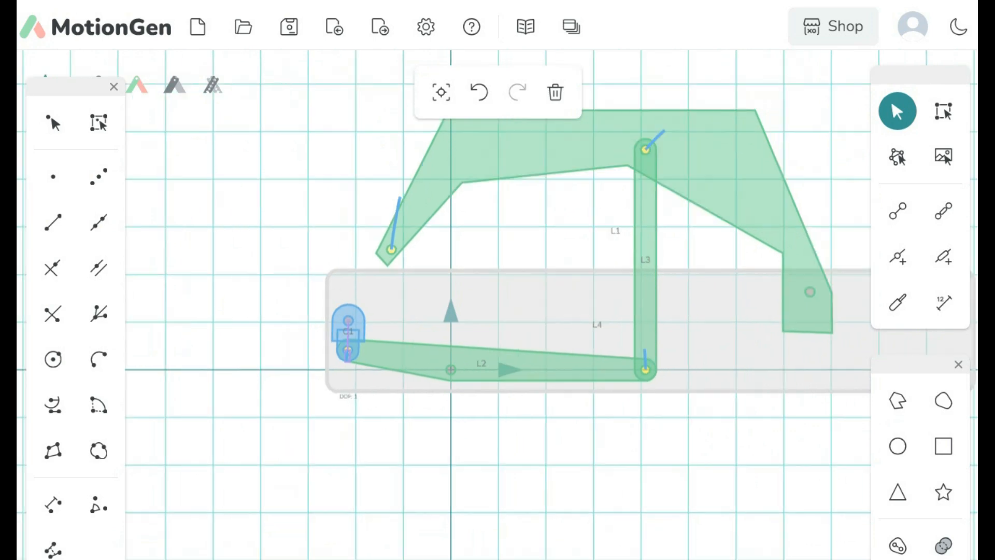
scroll(451, 456, "down", 1)
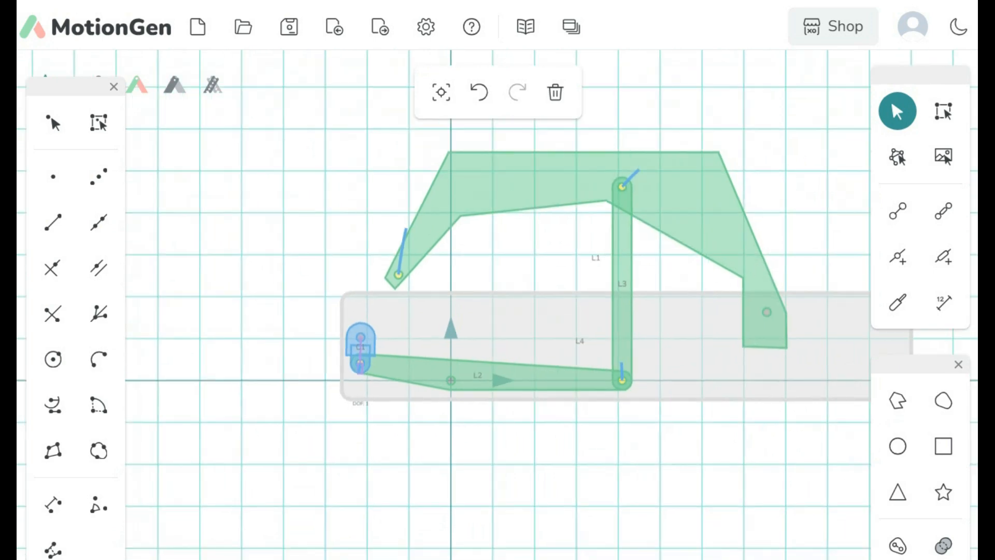
left_click_drag(451, 456, 341, 457)
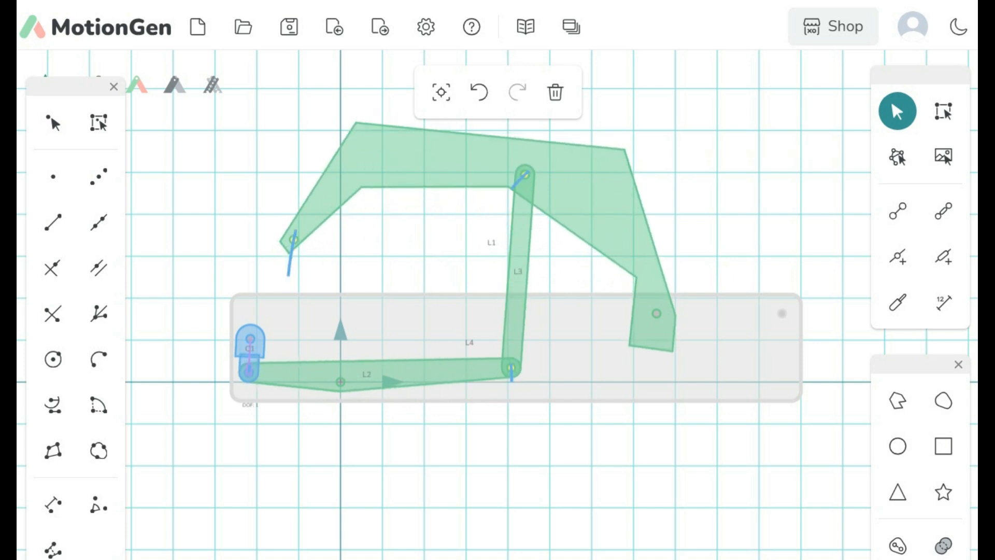
left_click_drag(497, 456, 504, 506)
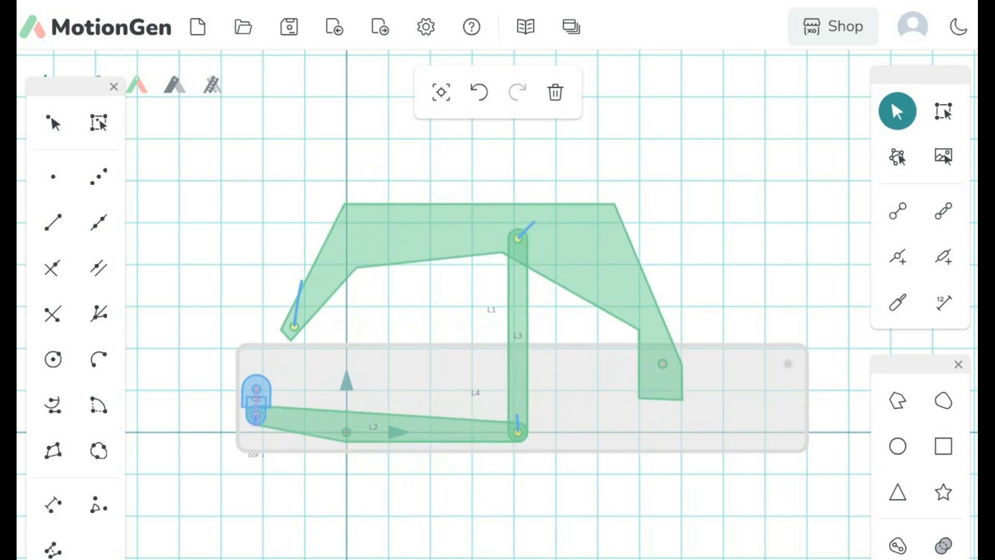
- Try moving link L2's grounded joint from the origin a short distance along the positive x-axis, and undo the move
left_click(347, 432)
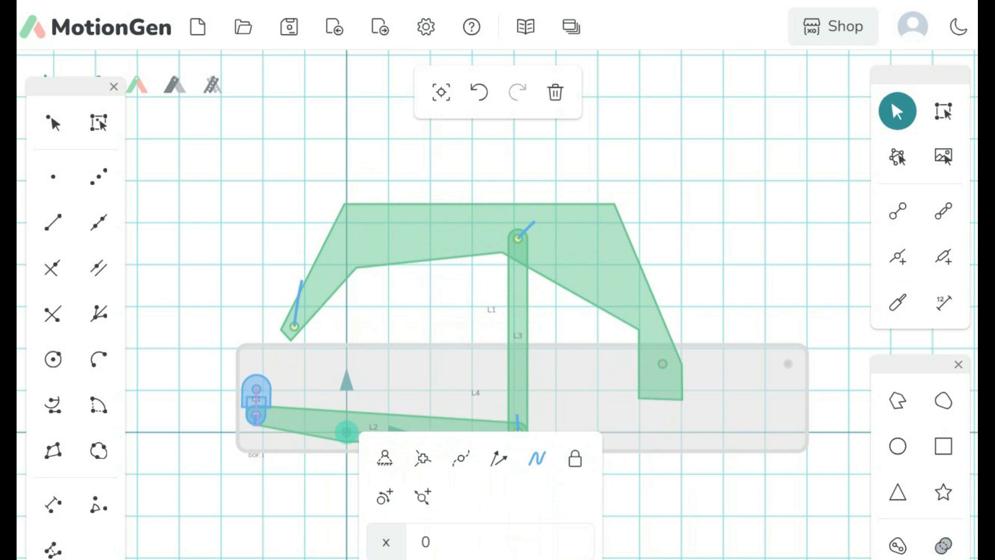
left_click(347, 432)
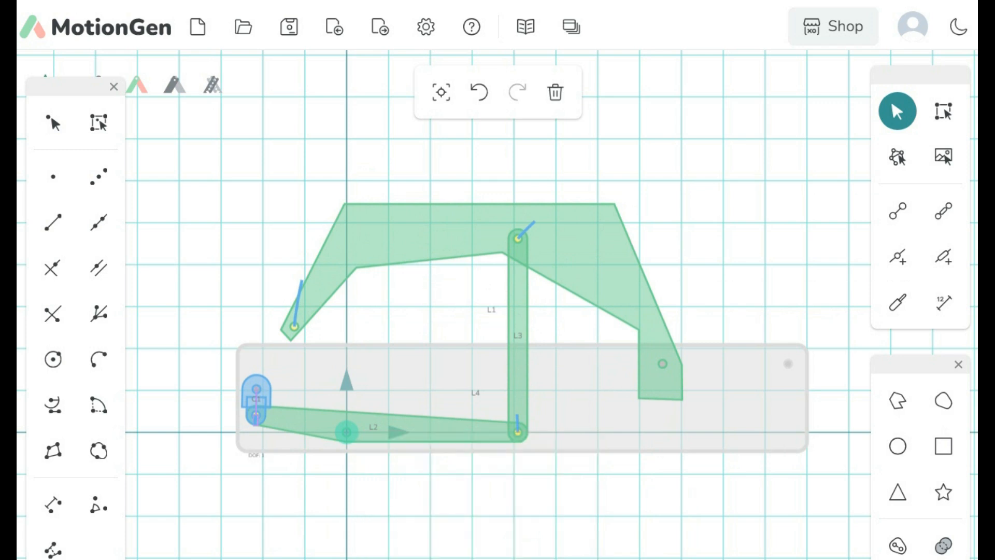
left_click_drag(347, 432, 379, 432)
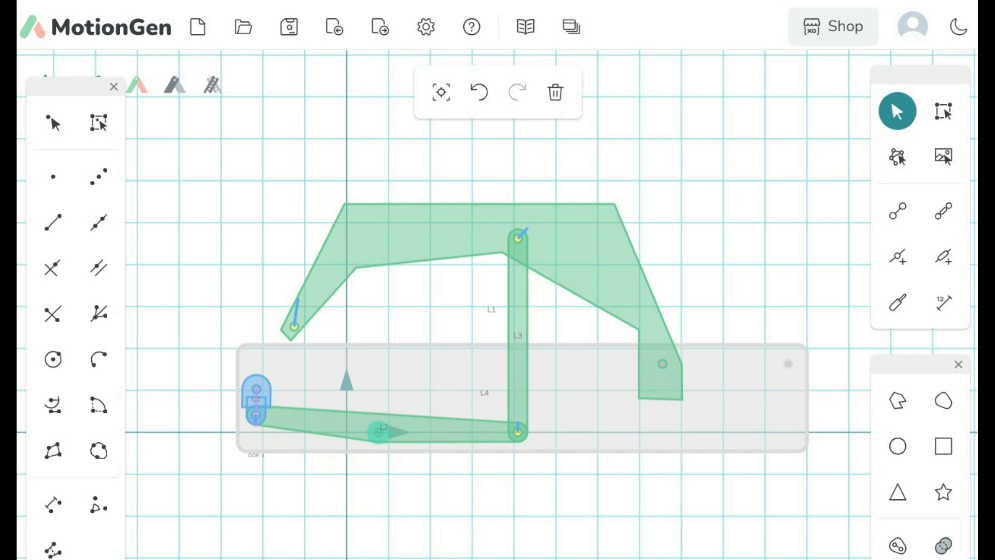
left_click(479, 92)
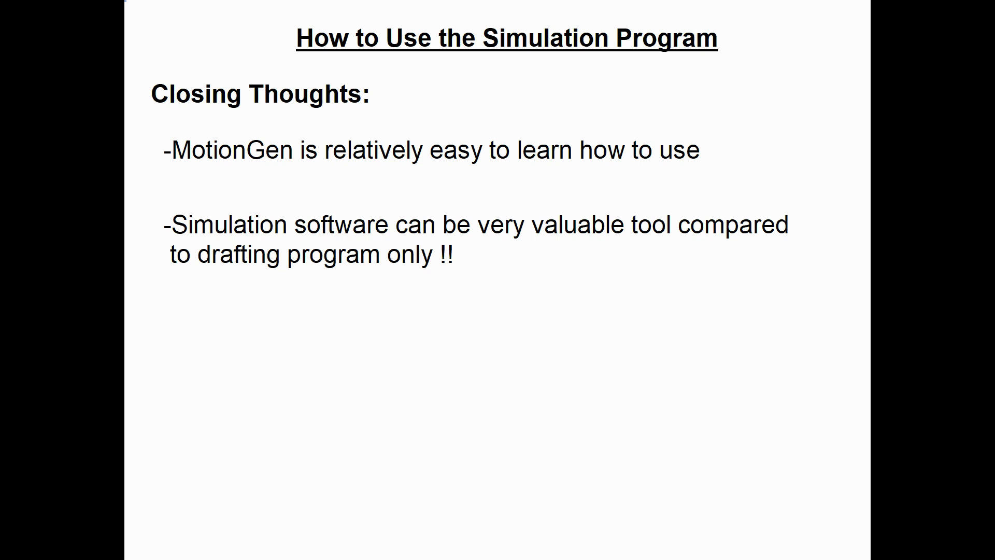
key("Right")
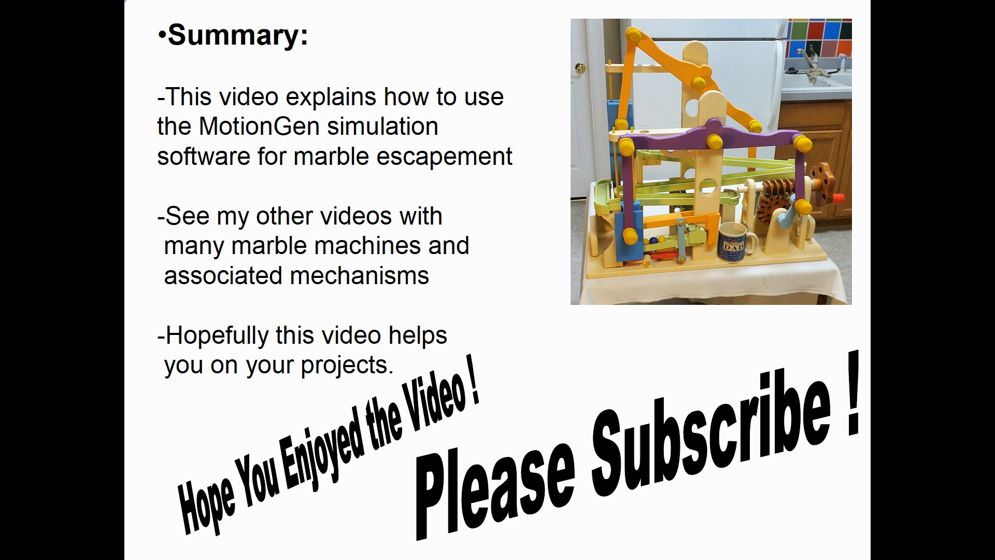